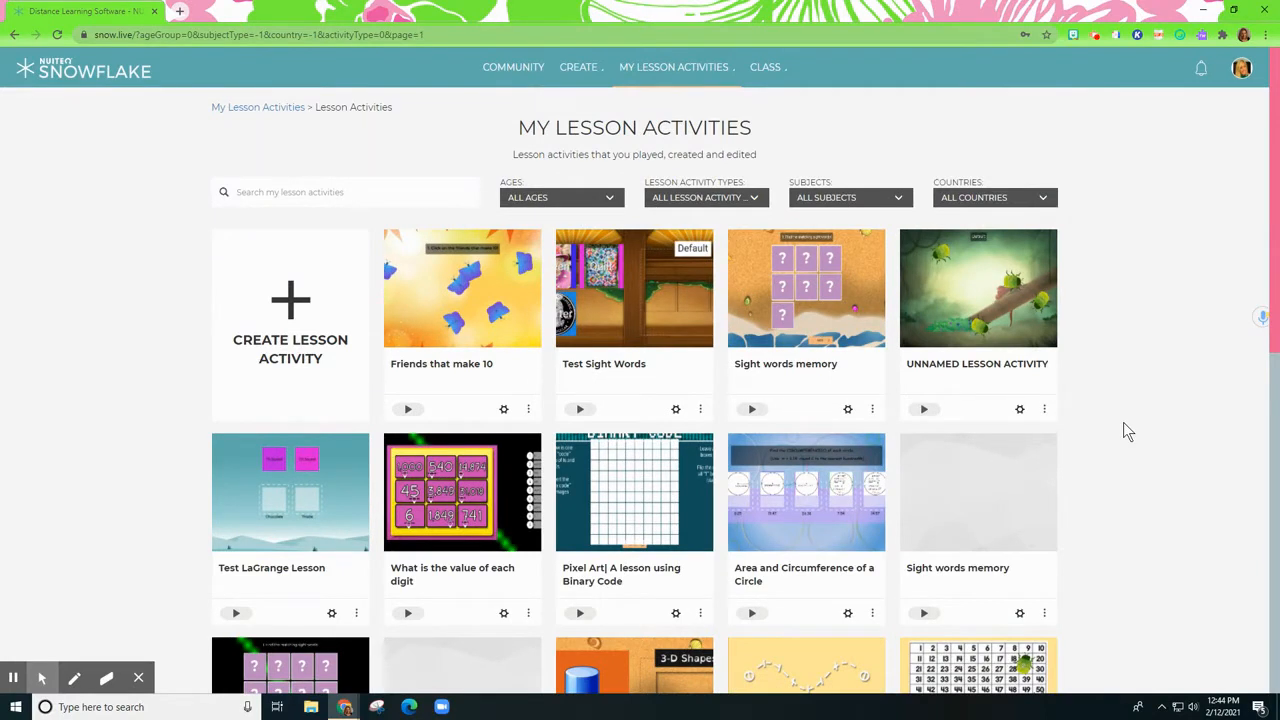
Step: Start creating a new lesson activity from the My Lesson Activities page
left_click(638, 67)
mouse_move(673, 69)
left_click(295, 308)
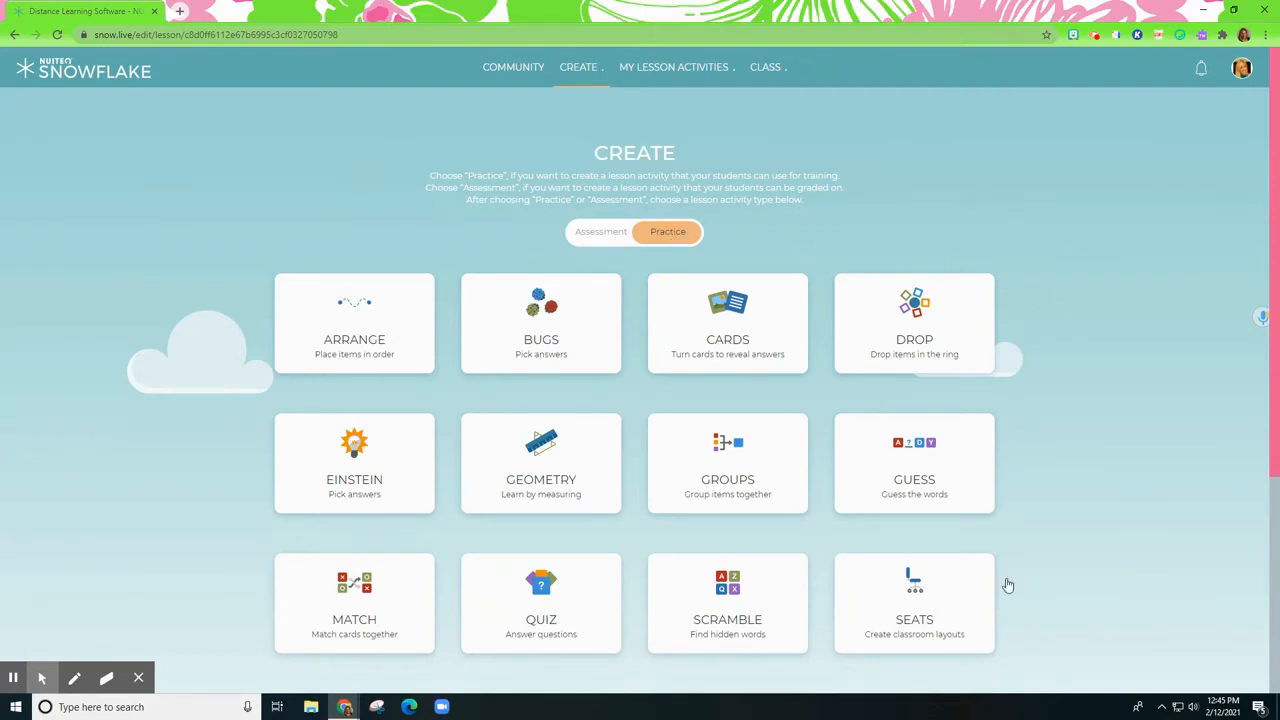
Step: Compare the lesson activity types offered for Assessment and Practice, and look through all the Practice types
left_click(580, 232)
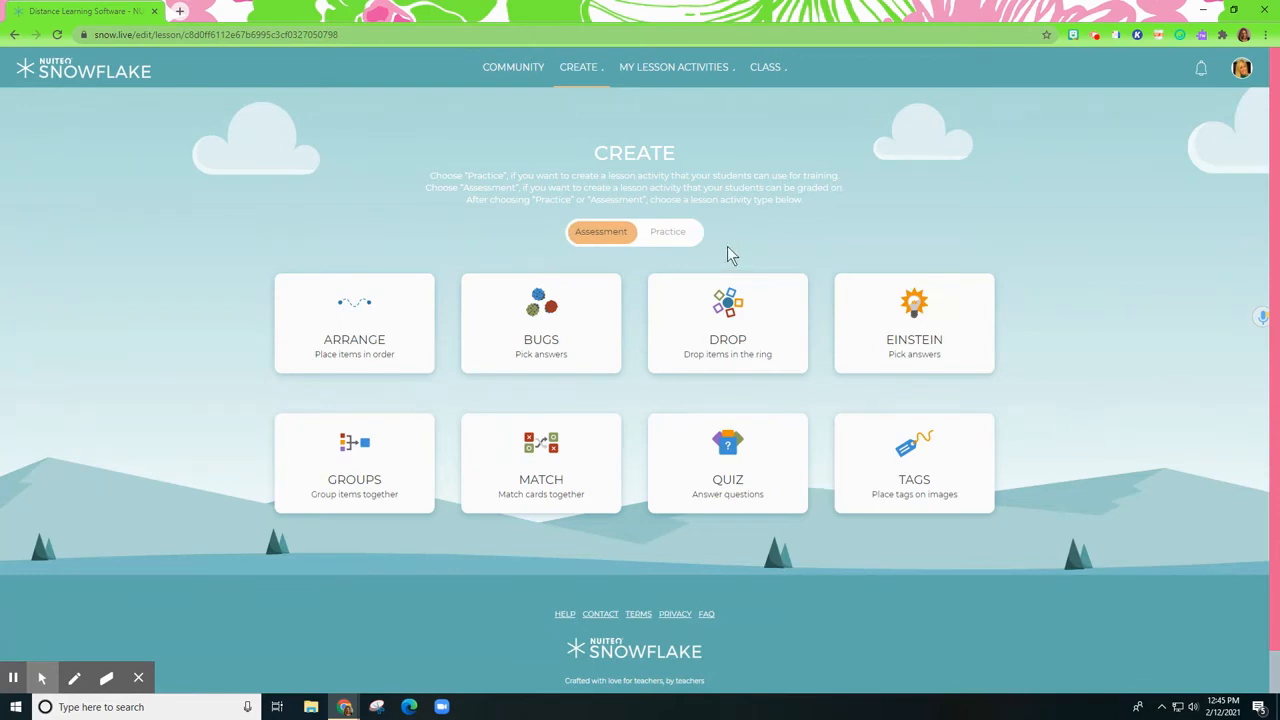
left_click(675, 232)
scroll(1103, 340, "down", 2)
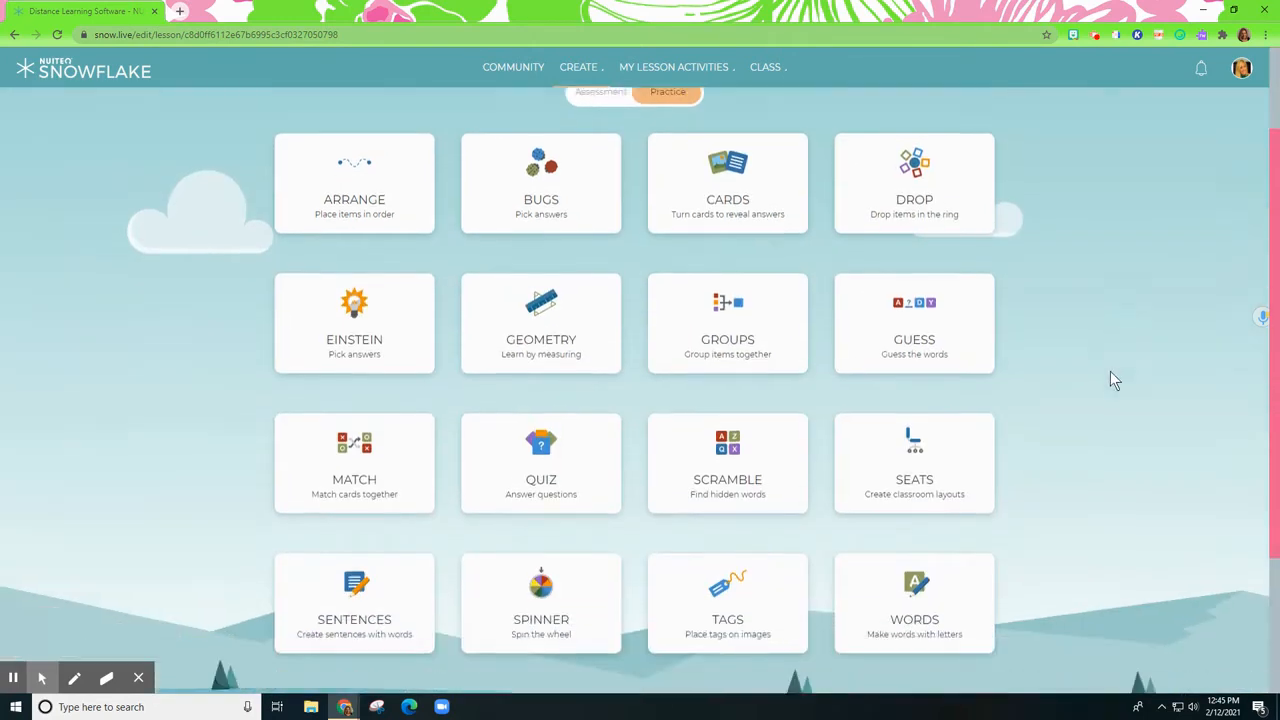
scroll(1116, 375, "up", 2)
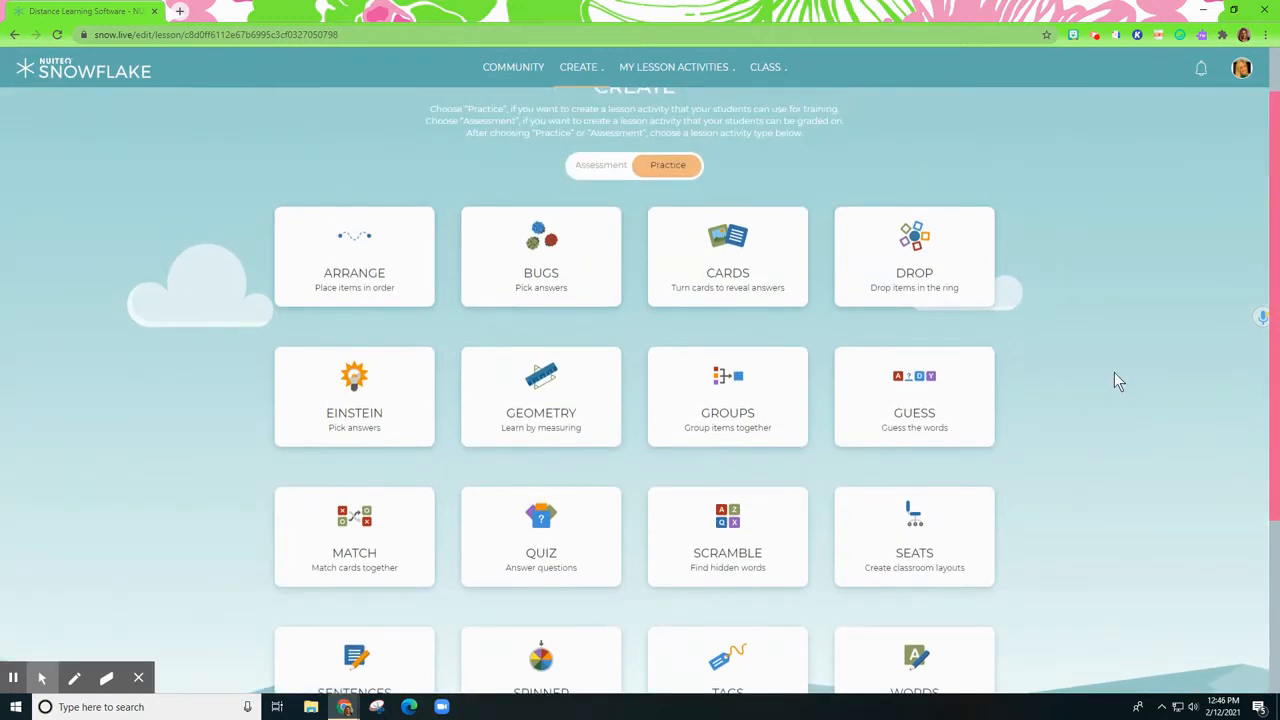
scroll(1118, 381, "up", 1)
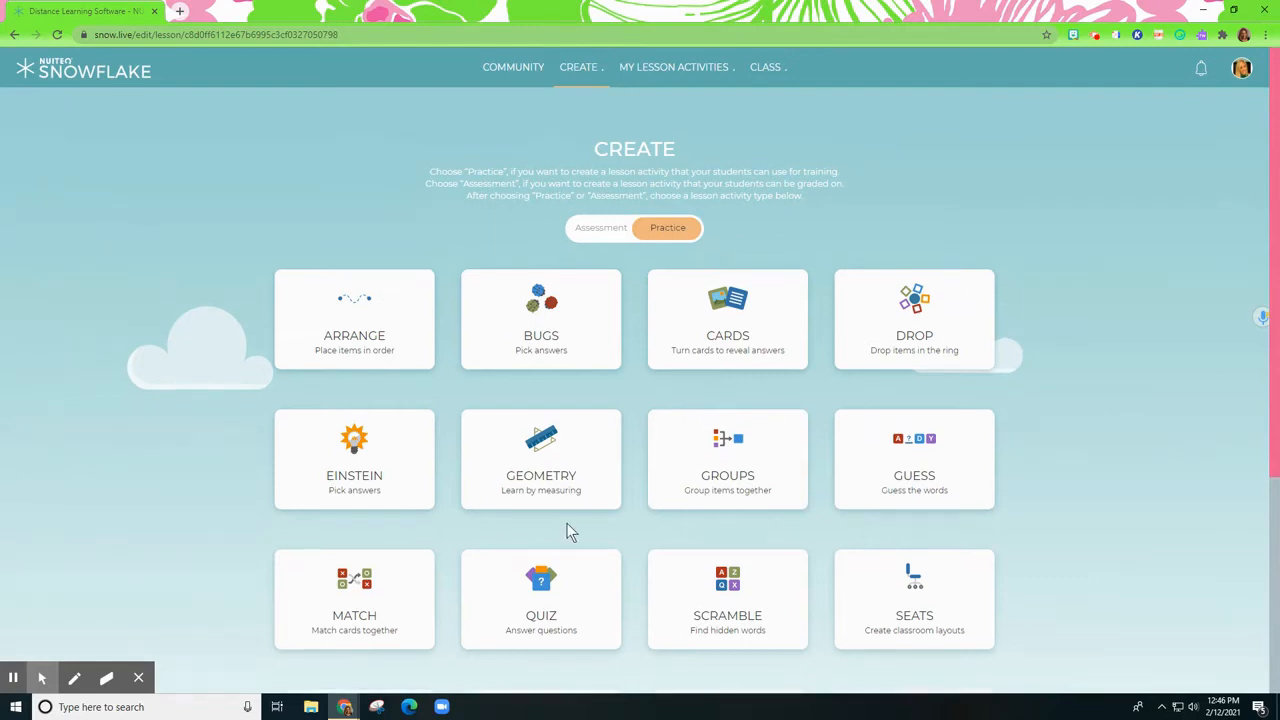
scroll(569, 531, "down", 1)
scroll(486, 471, "up", 1)
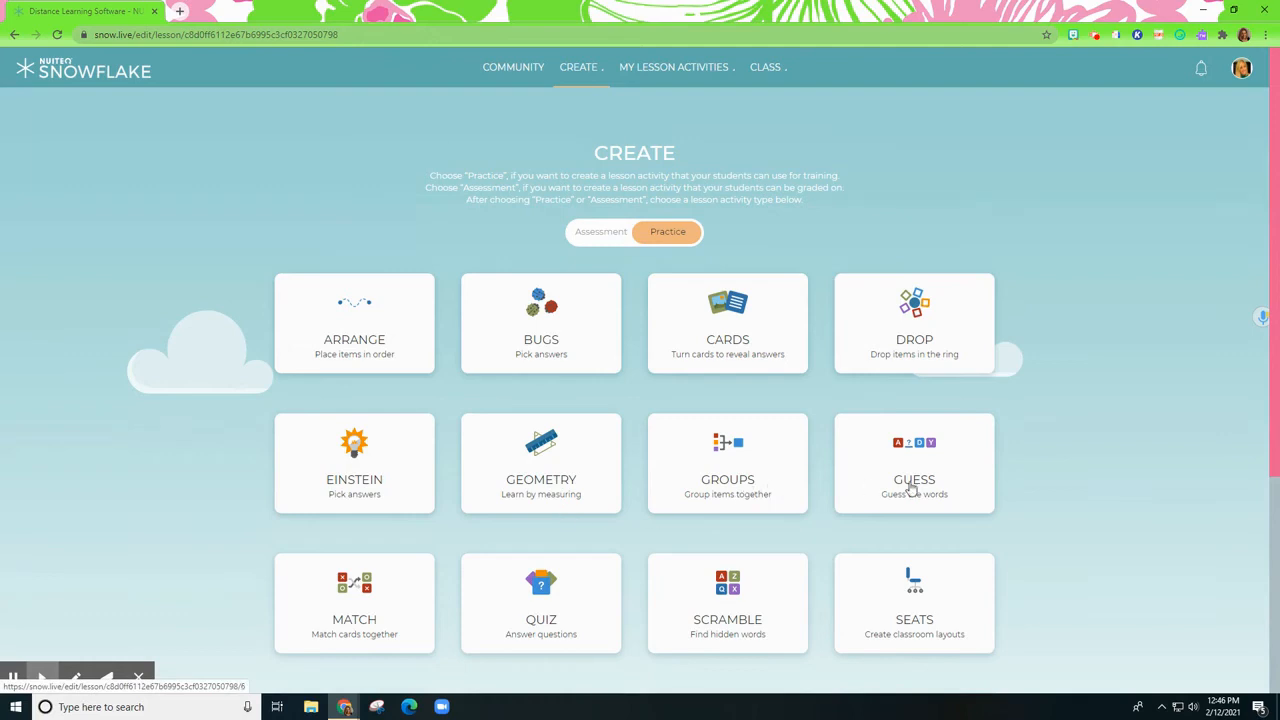
scroll(1077, 506, "down", 1)
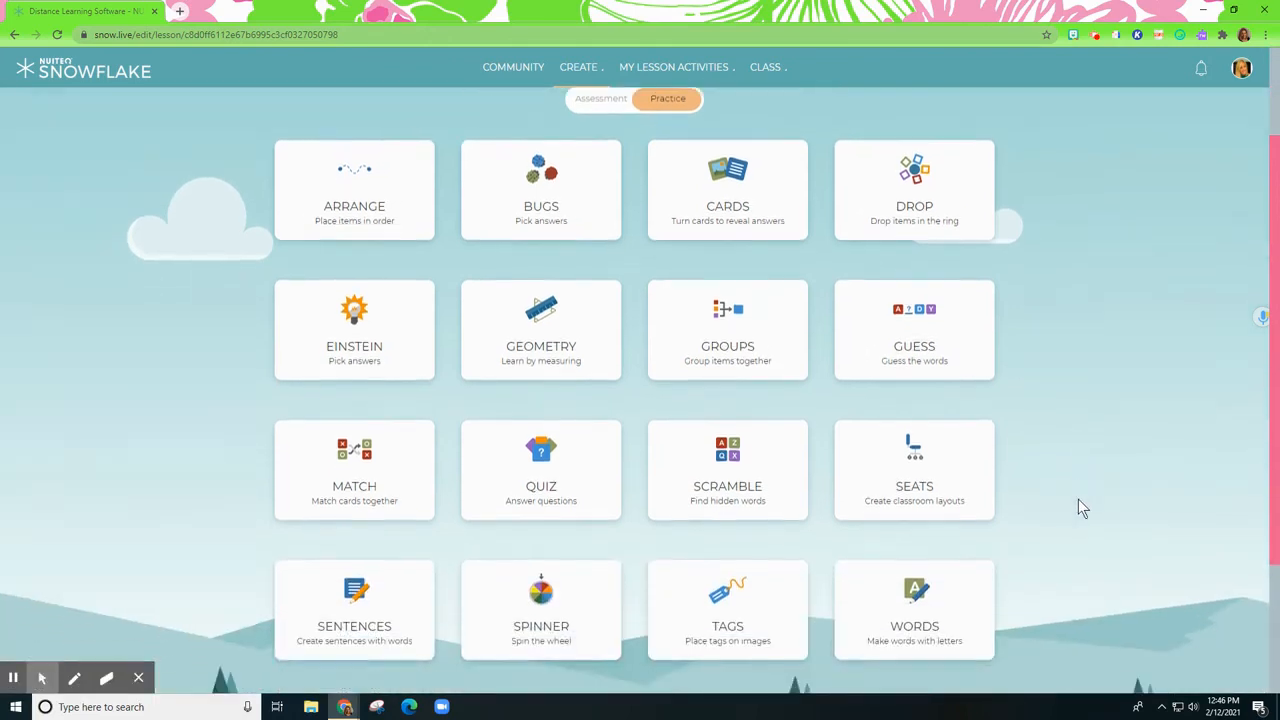
scroll(1078, 500, "down", 1)
scroll(1078, 508, "down", 1)
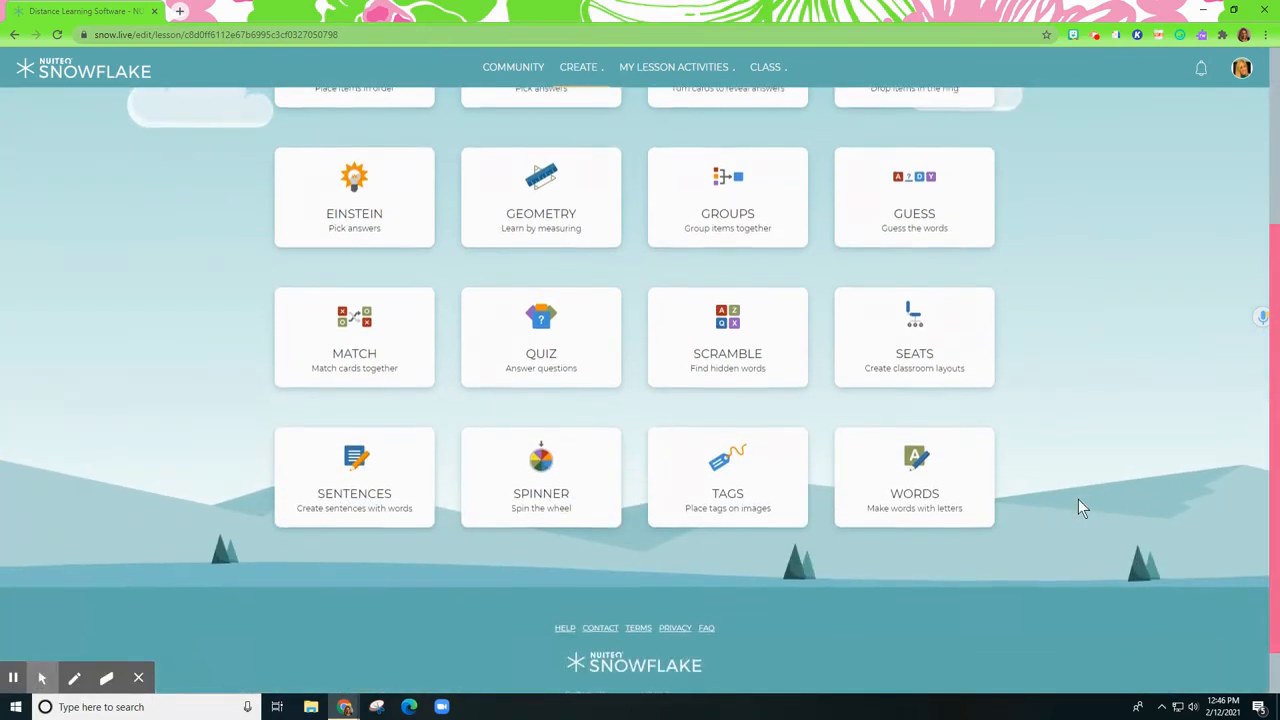
scroll(1078, 508, "up", 1)
scroll(1078, 501, "up", 2)
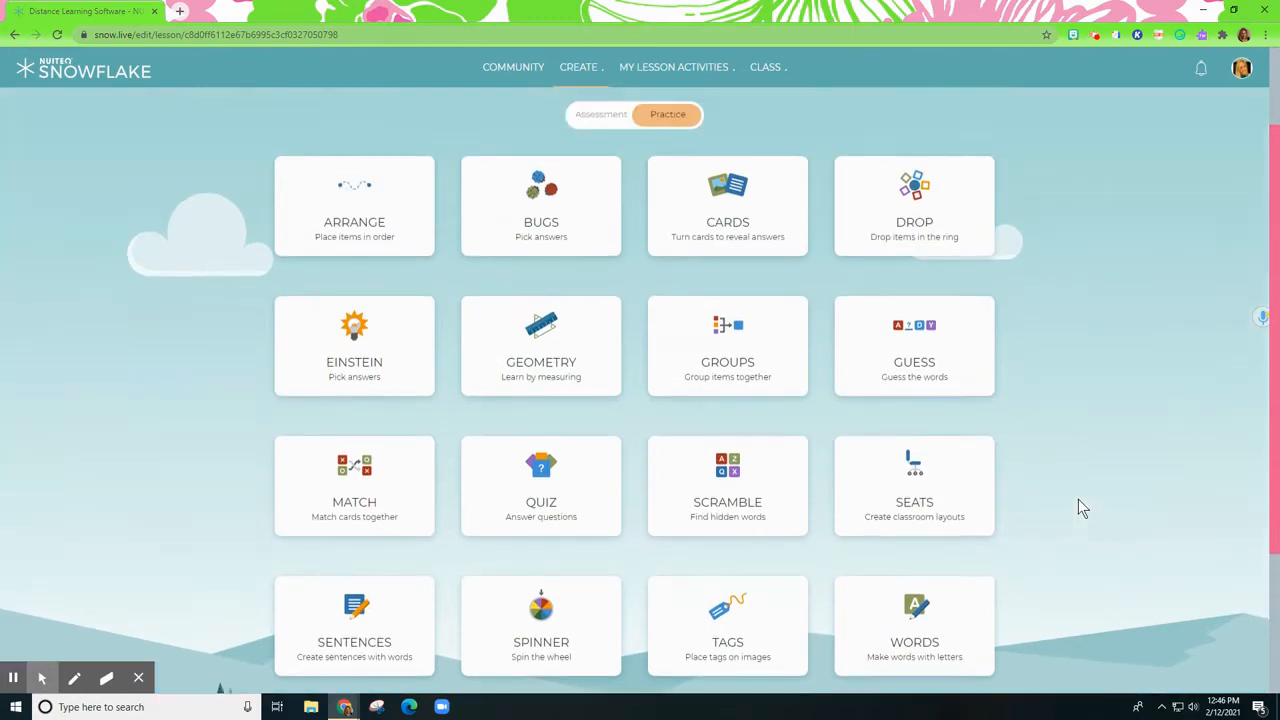
Step: Choose the Bugs practice activity and create a question reading "Choose the EVEN digits"
left_click(548, 333)
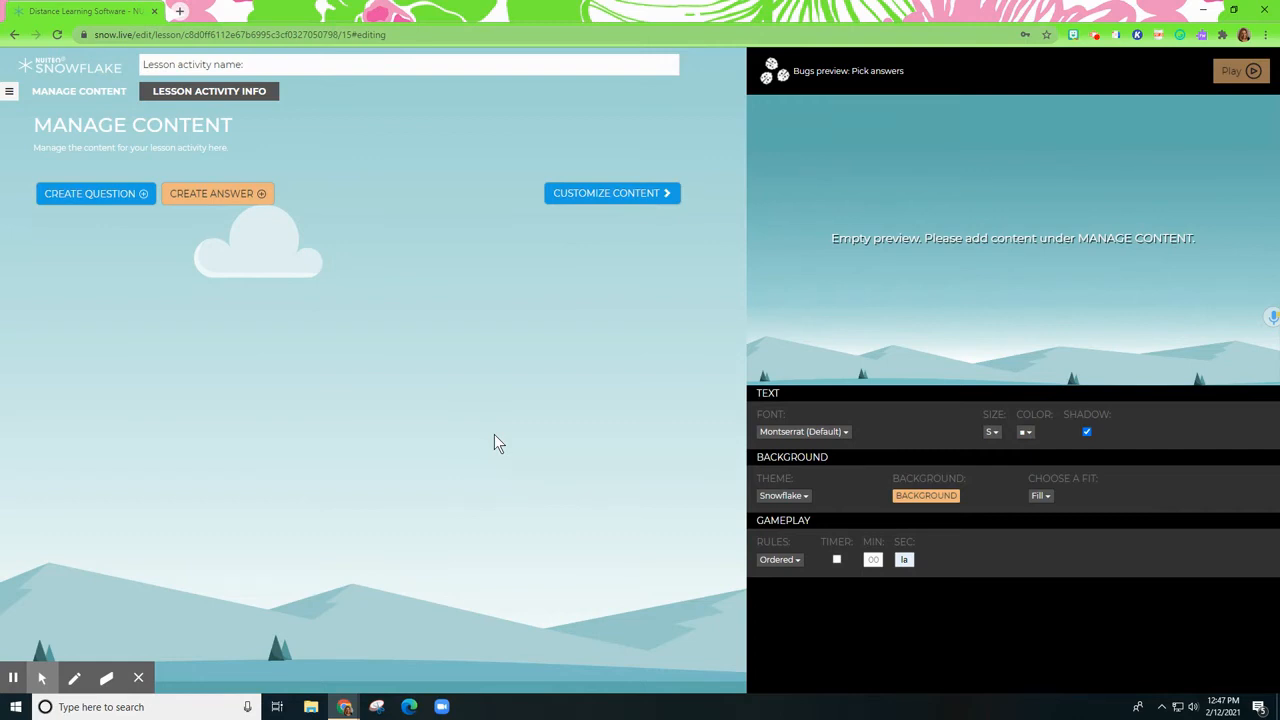
left_click(88, 196)
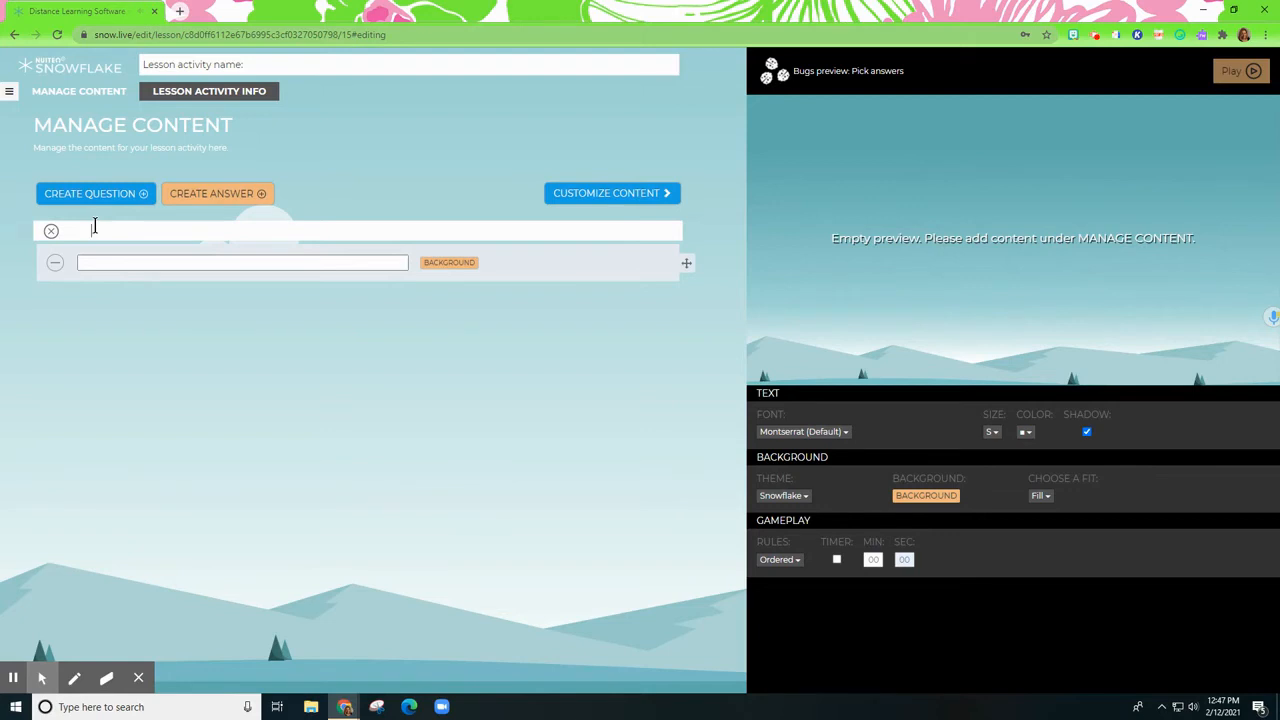
type("Choose the EVEN digits")
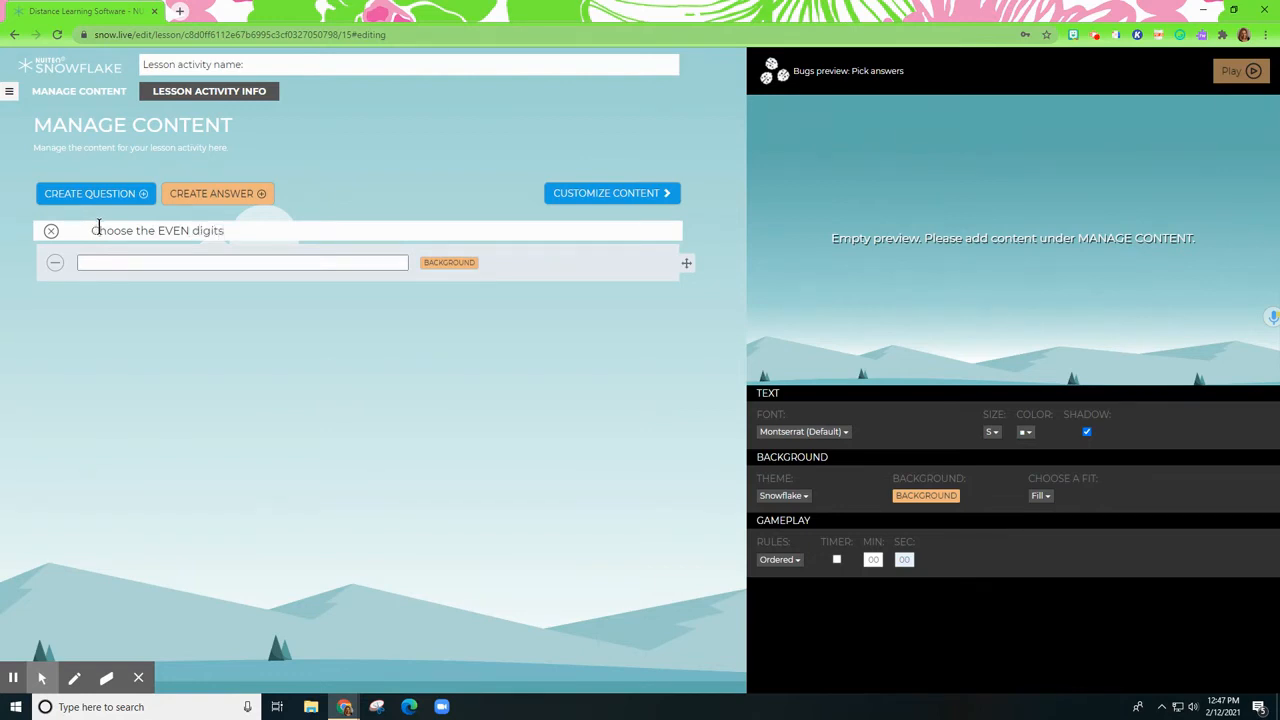
Step: Create three separate answers for the Bugs activity with the values 3, 9 and 7
left_click(121, 262)
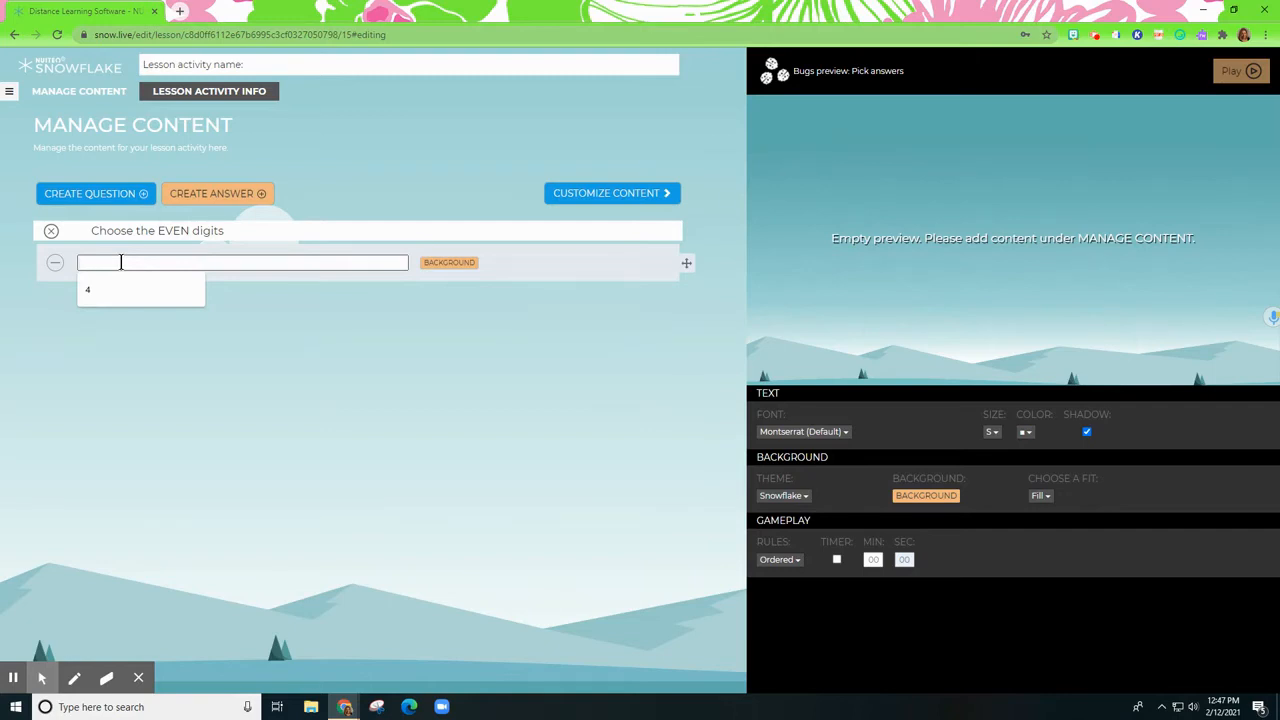
left_click(225, 196)
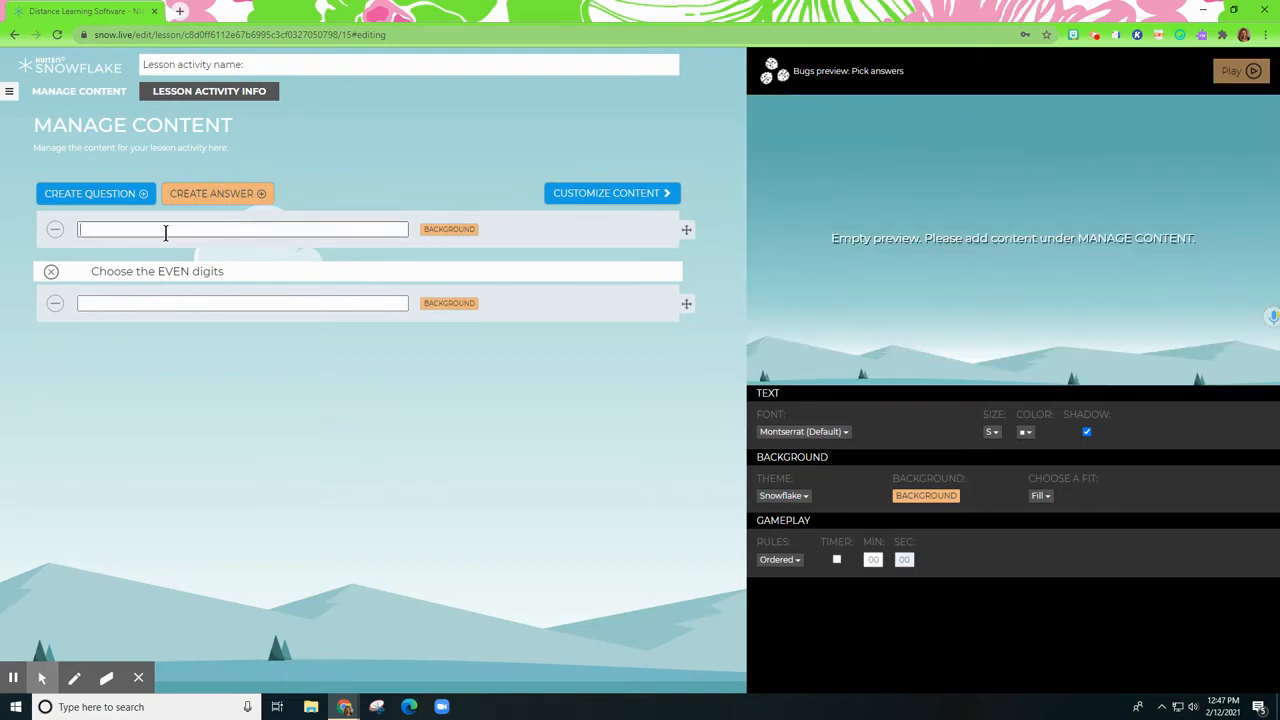
left_click(166, 232)
type("3")
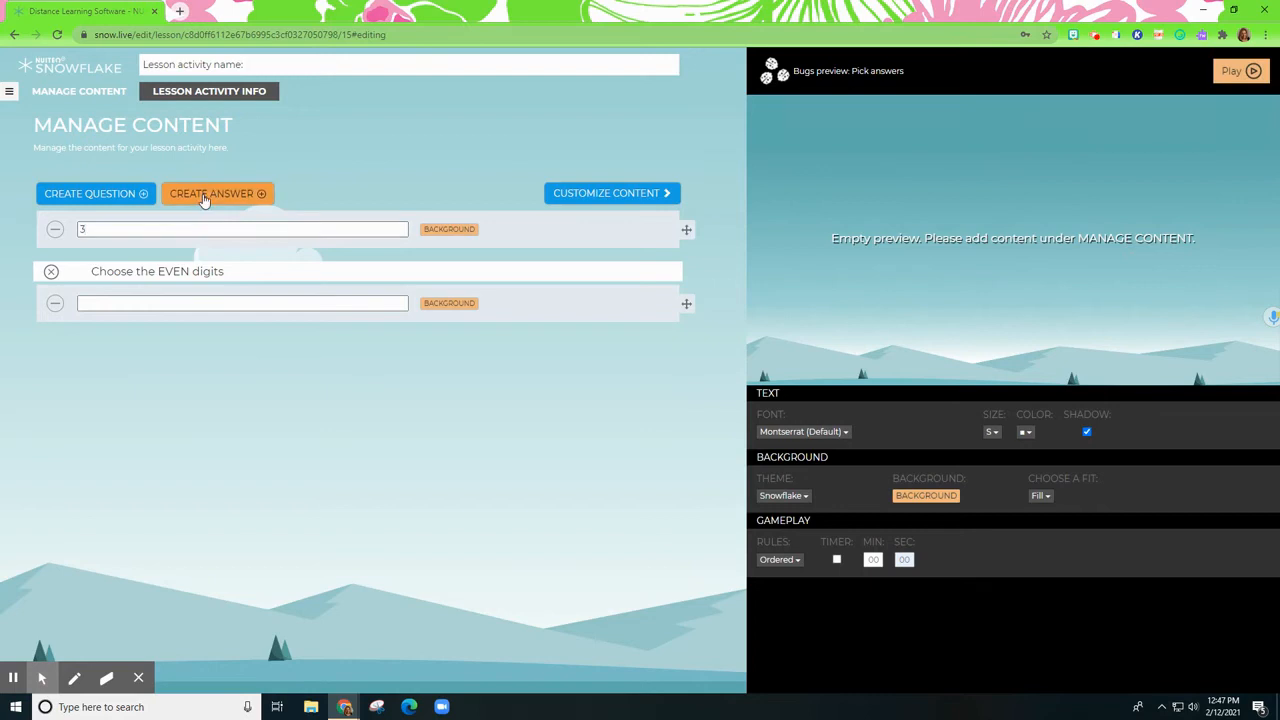
left_click(203, 198)
left_click(132, 228)
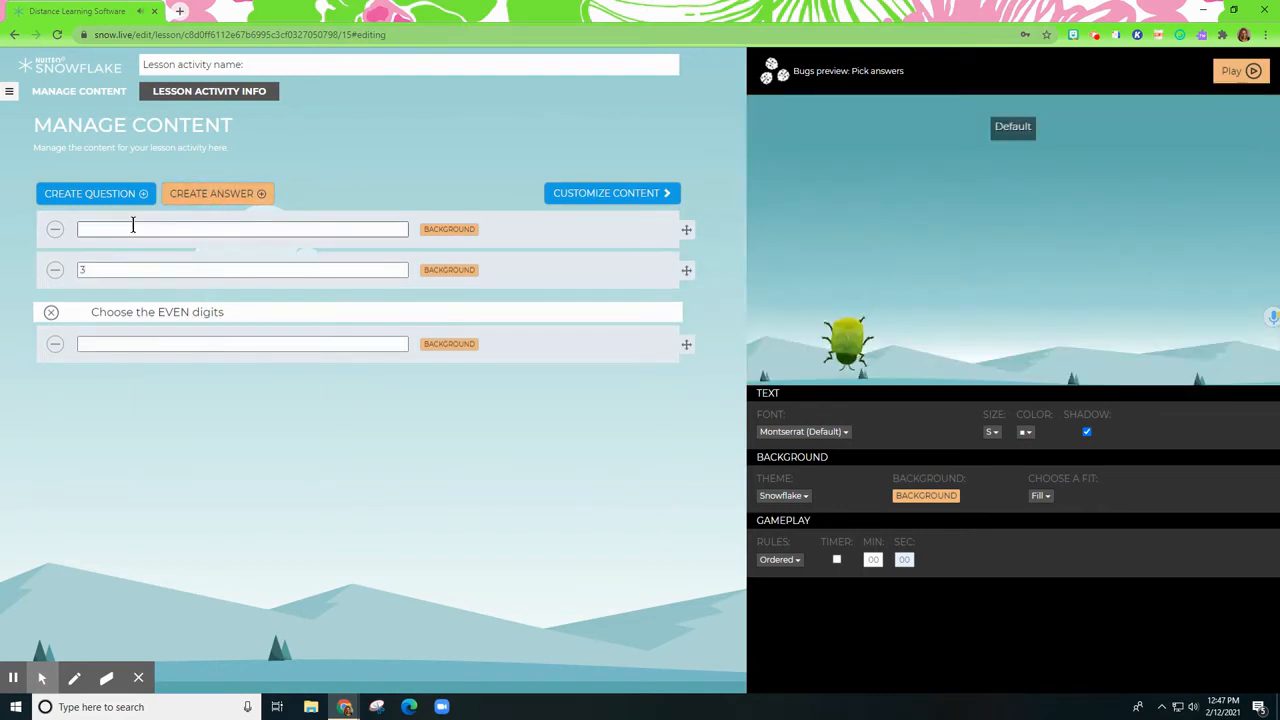
type("9")
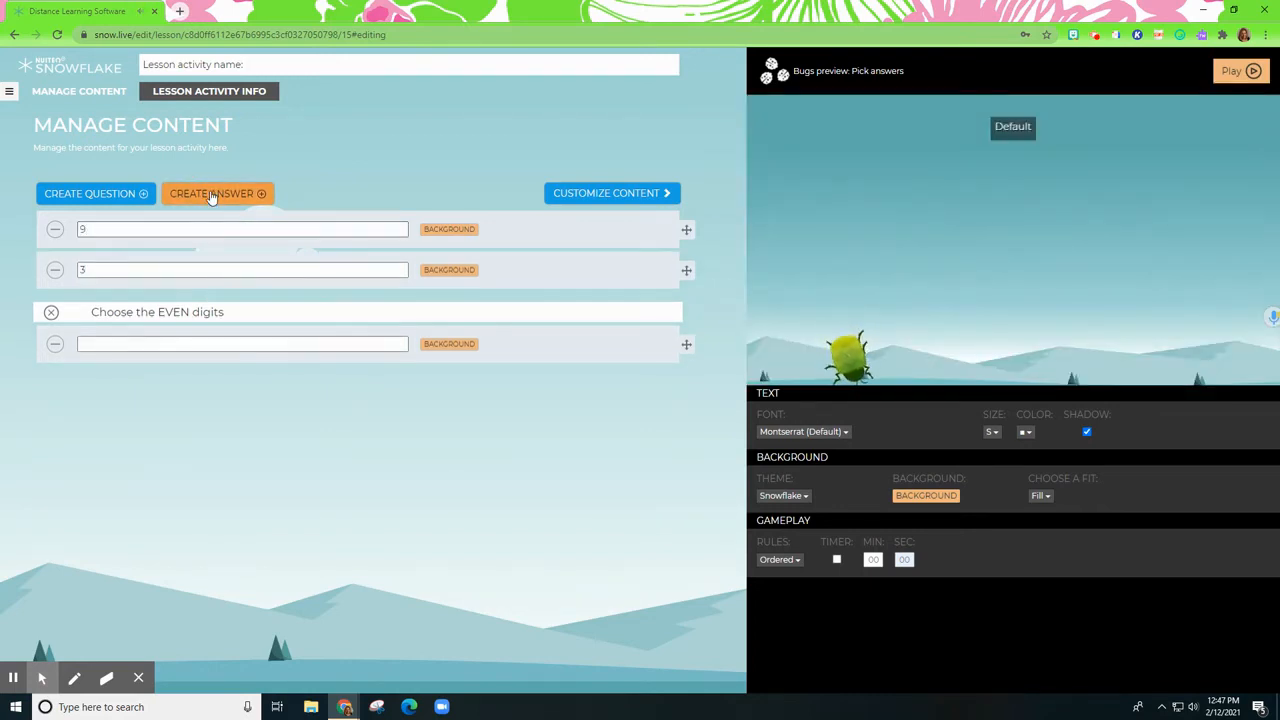
left_click(210, 195)
left_click(132, 228)
type("7")
Step: Create three more answers with the values 6, 2 and 1
left_click(210, 195)
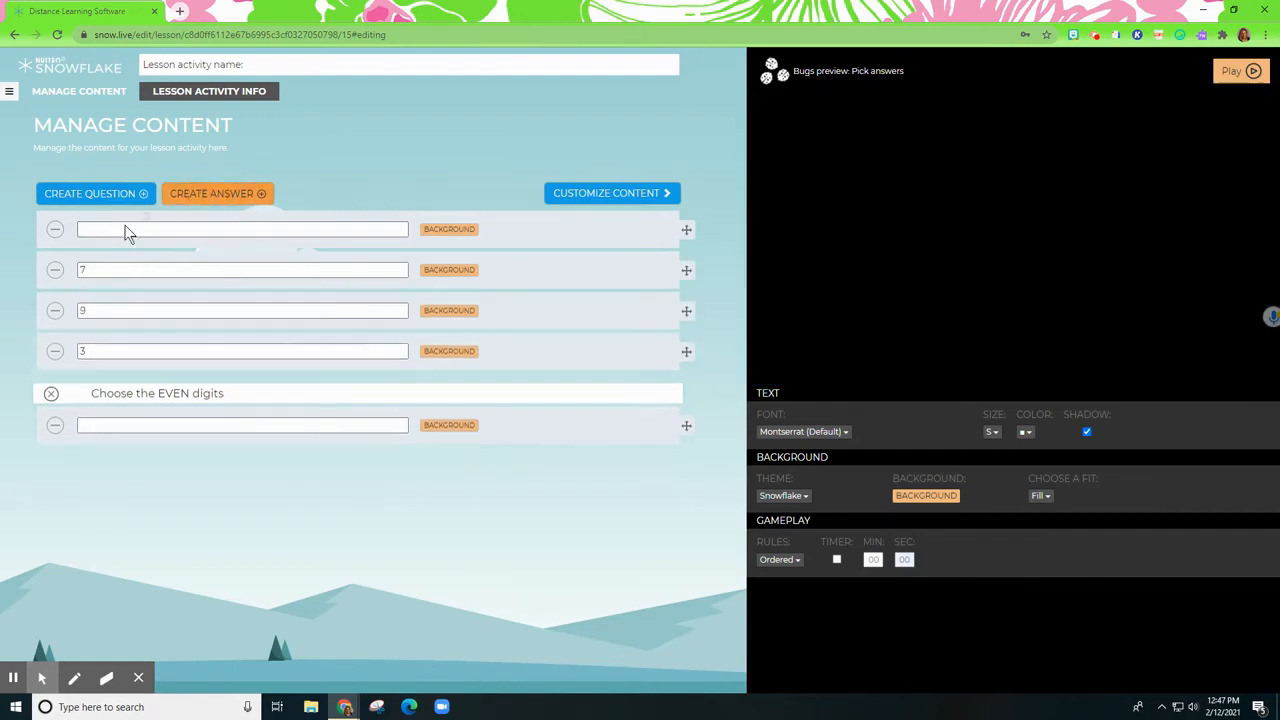
left_click(113, 228)
type("6")
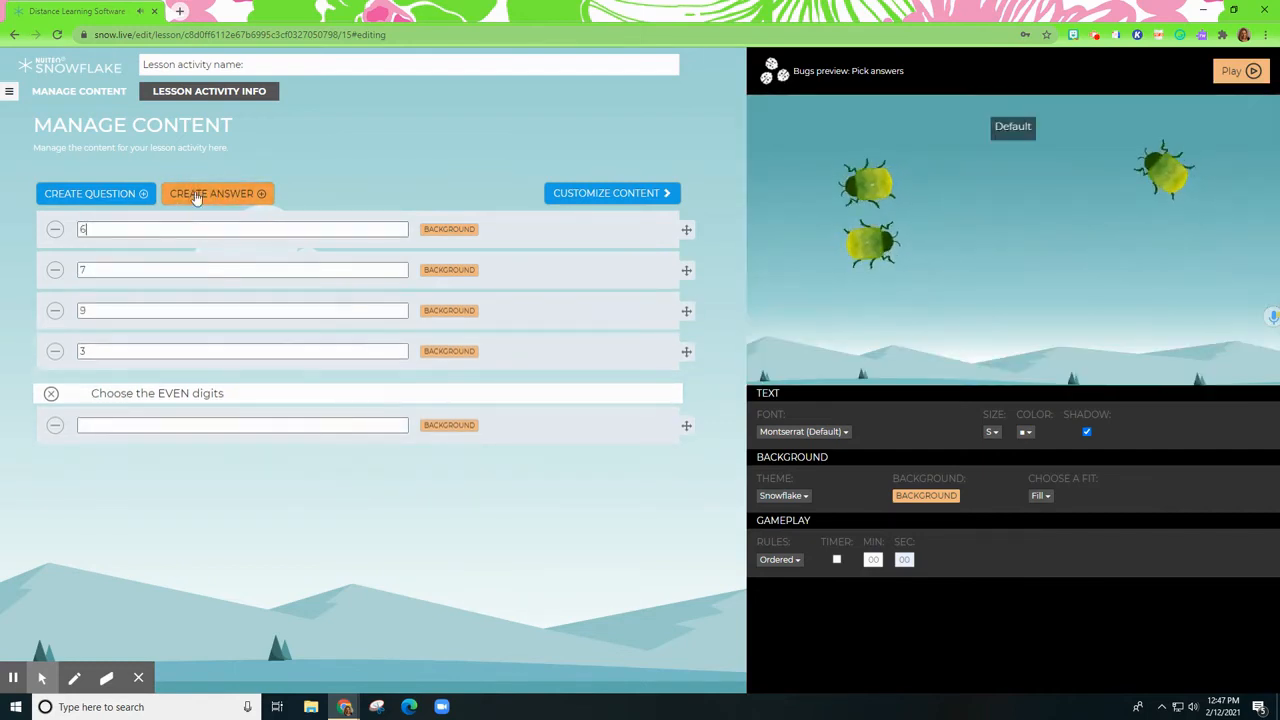
left_click(192, 195)
left_click(96, 228)
type("2")
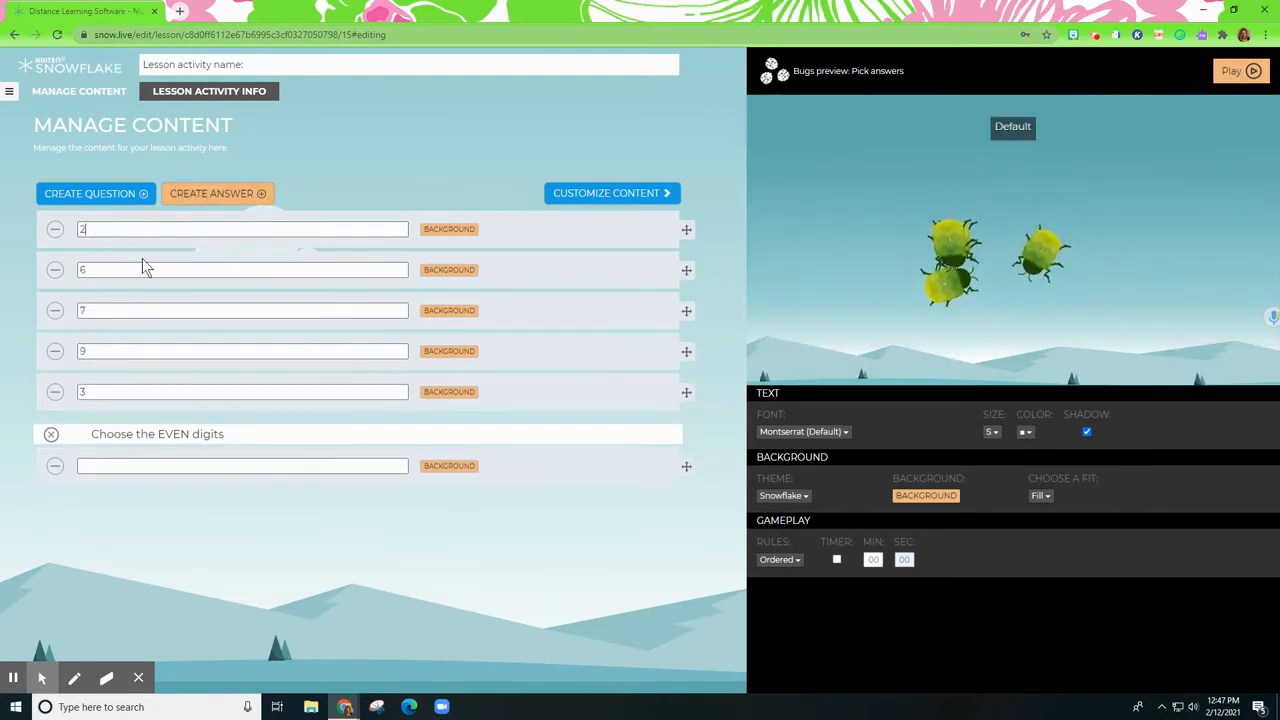
left_click(195, 196)
left_click(122, 231)
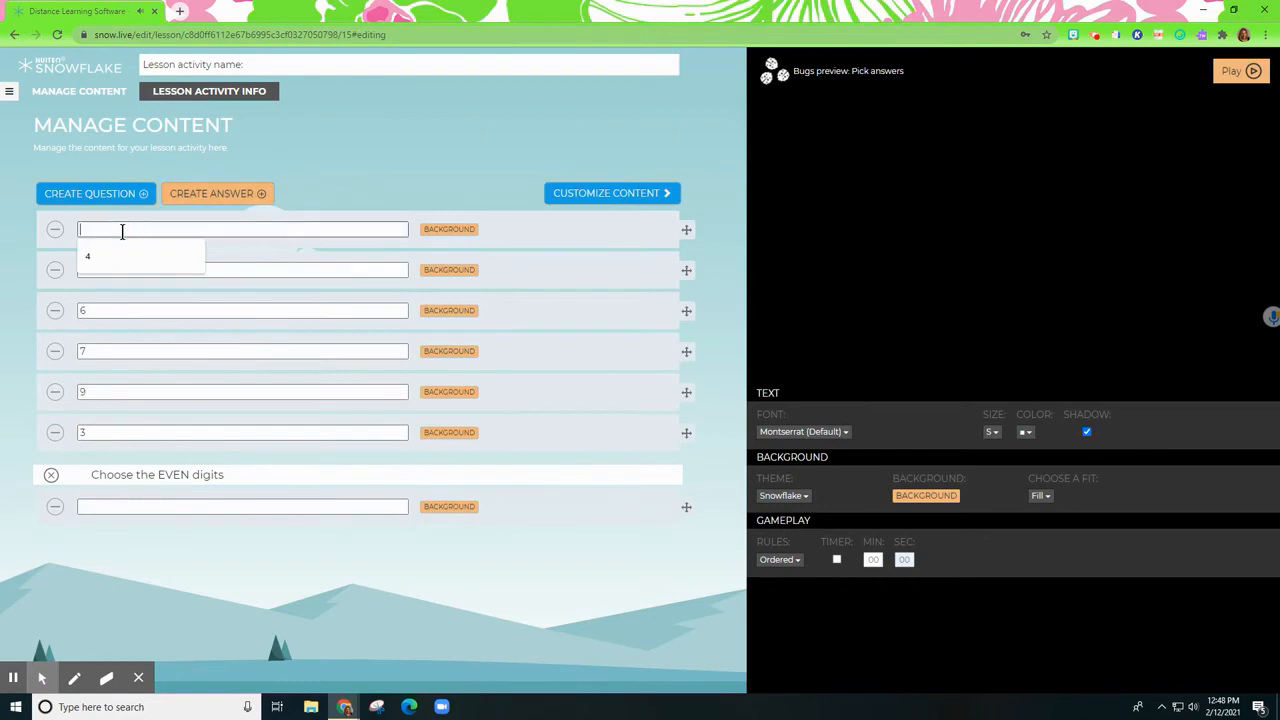
type("1")
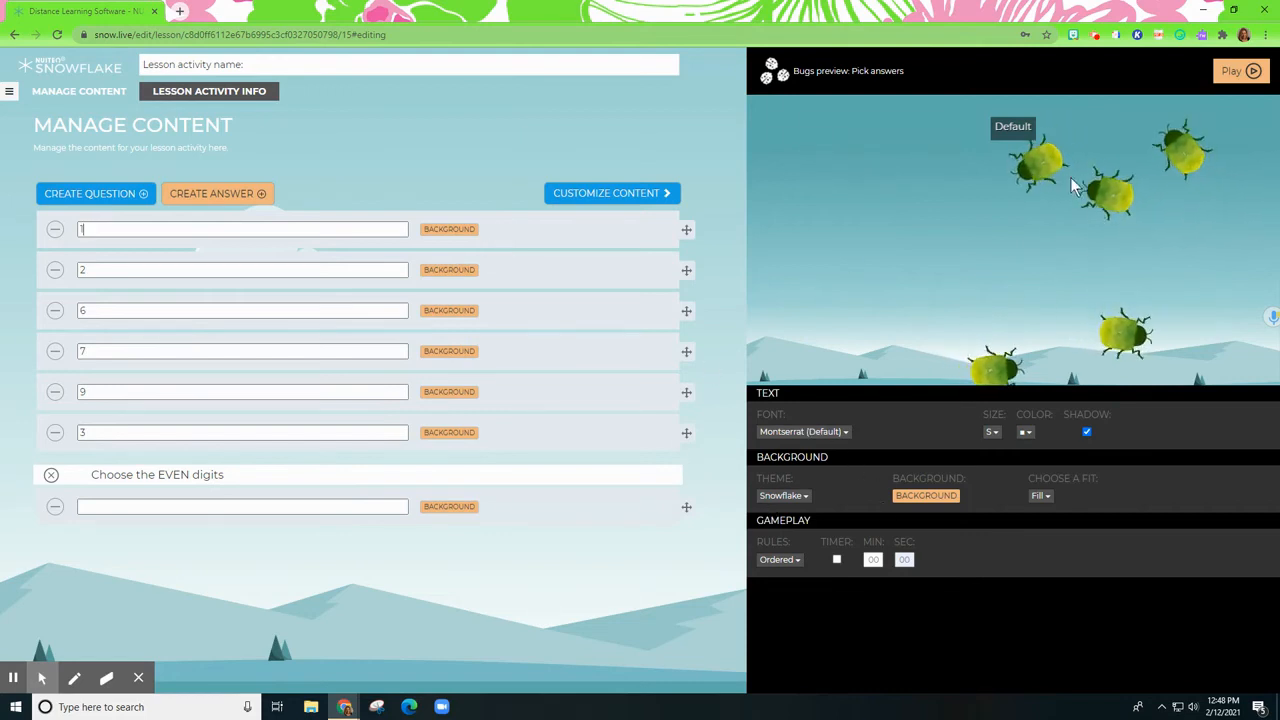
Step: Set the activity's text font to Arial and its size to XXXL
left_click(803, 431)
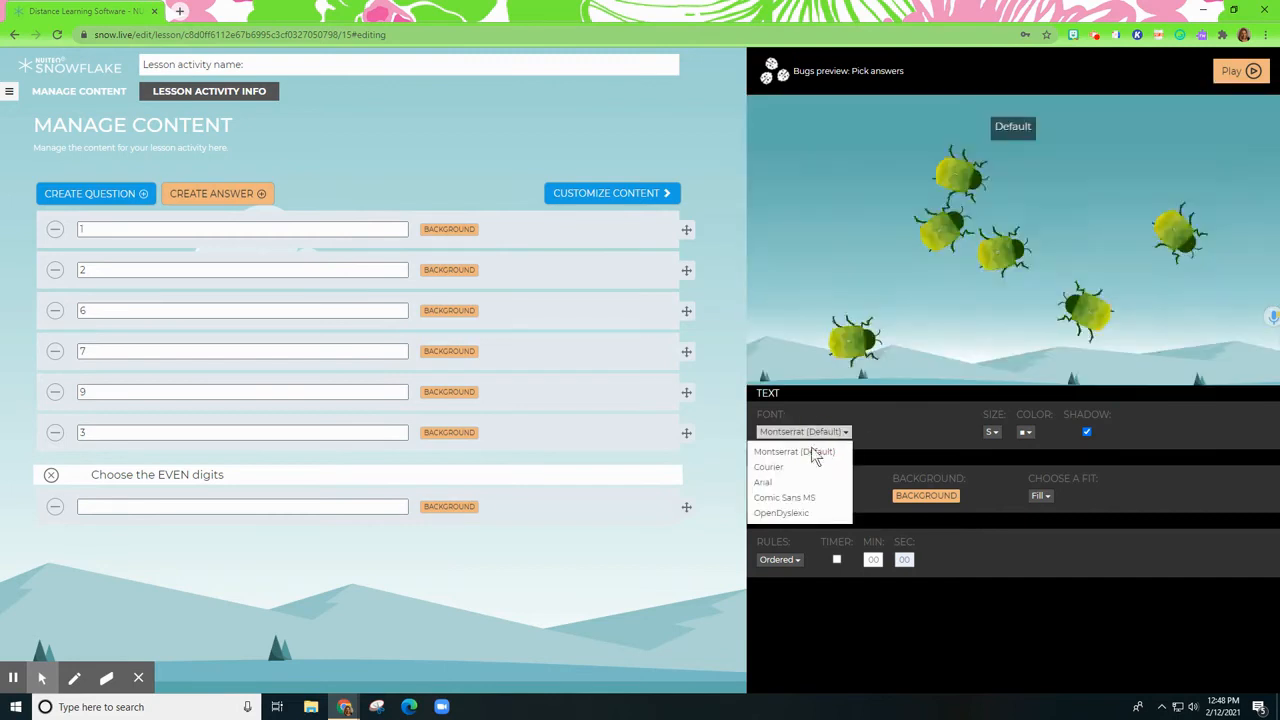
left_click(776, 481)
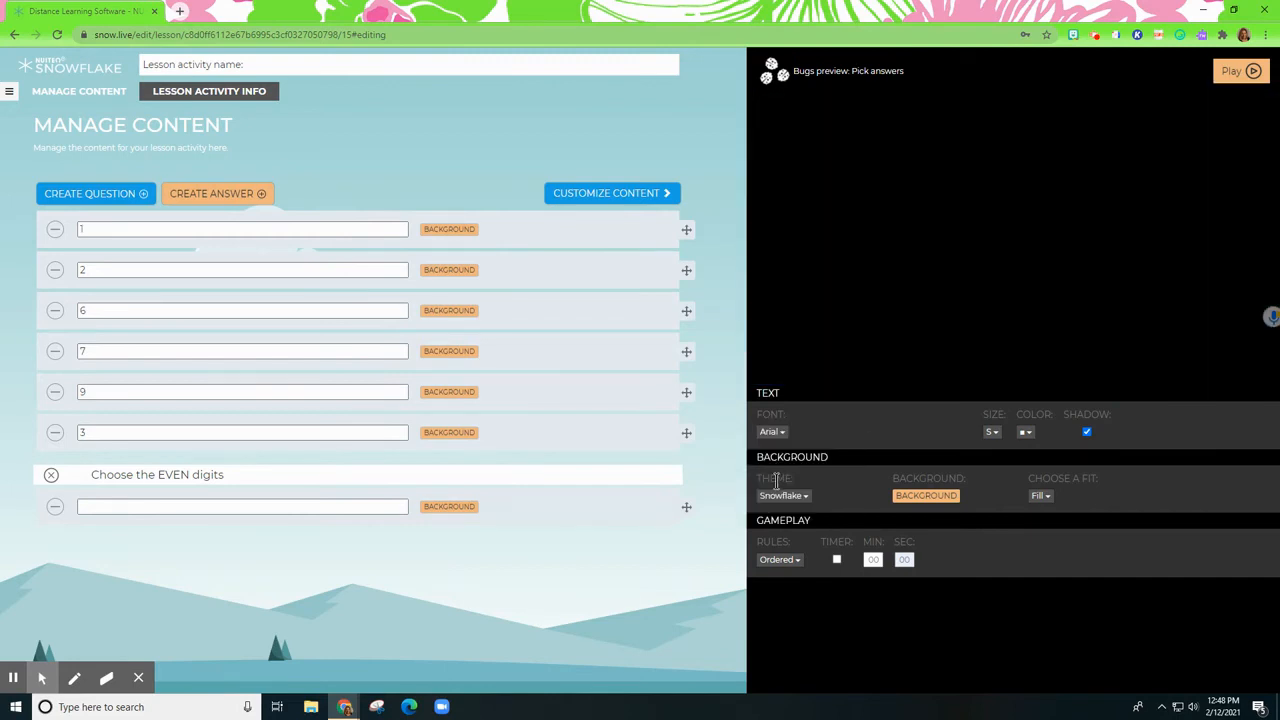
left_click(994, 432)
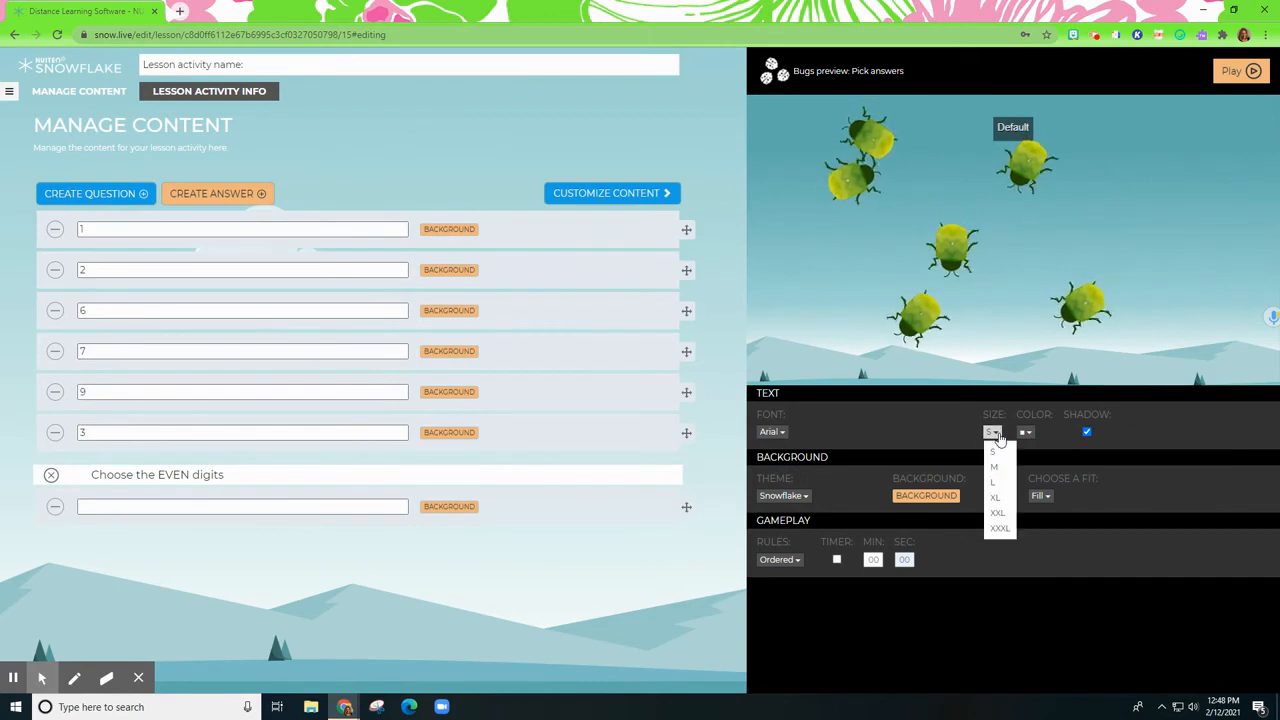
left_click(1001, 528)
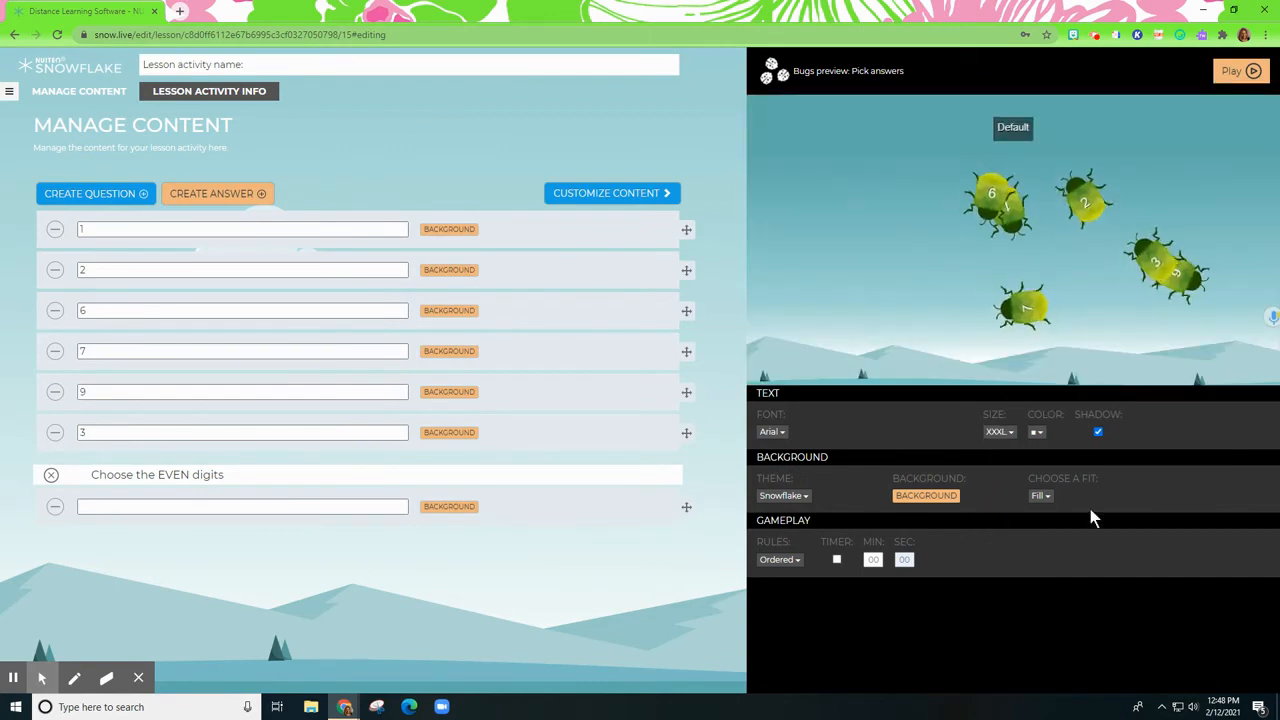
left_click(1038, 432)
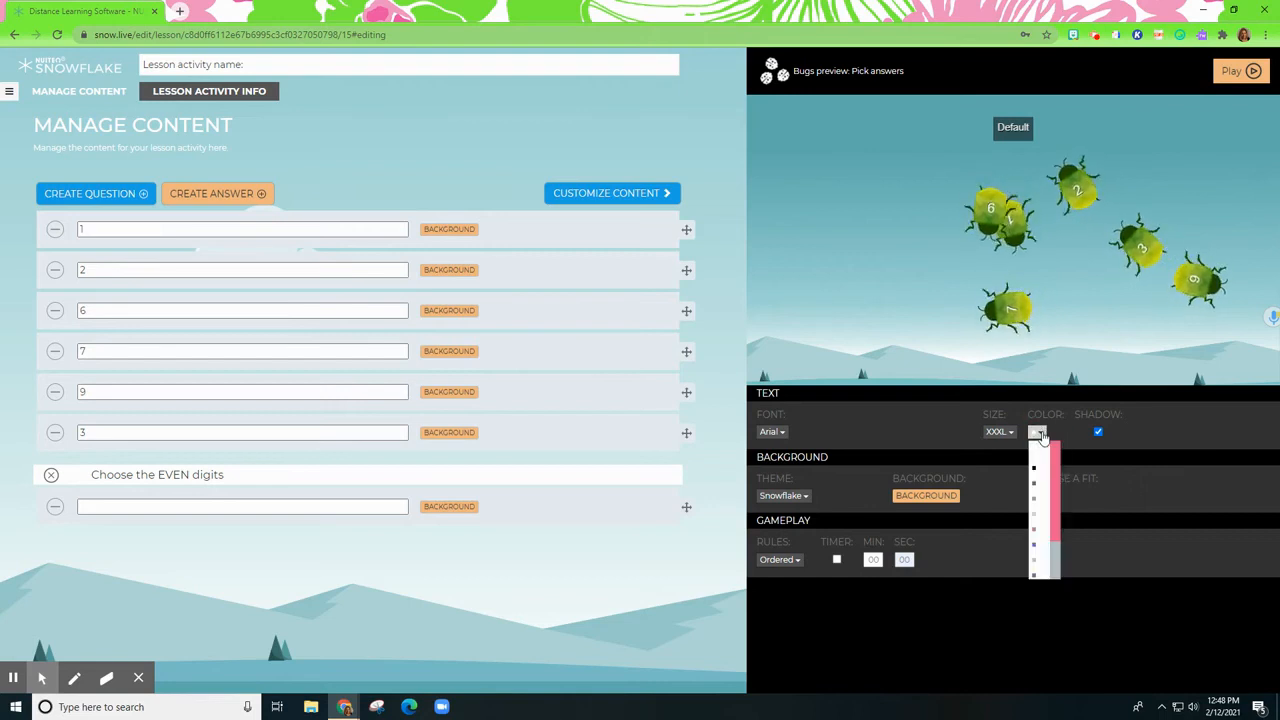
left_click(1041, 435)
left_click(1098, 432)
Step: Try the Garden background theme for the activity, and settle on the Jungle theme
left_click(783, 495)
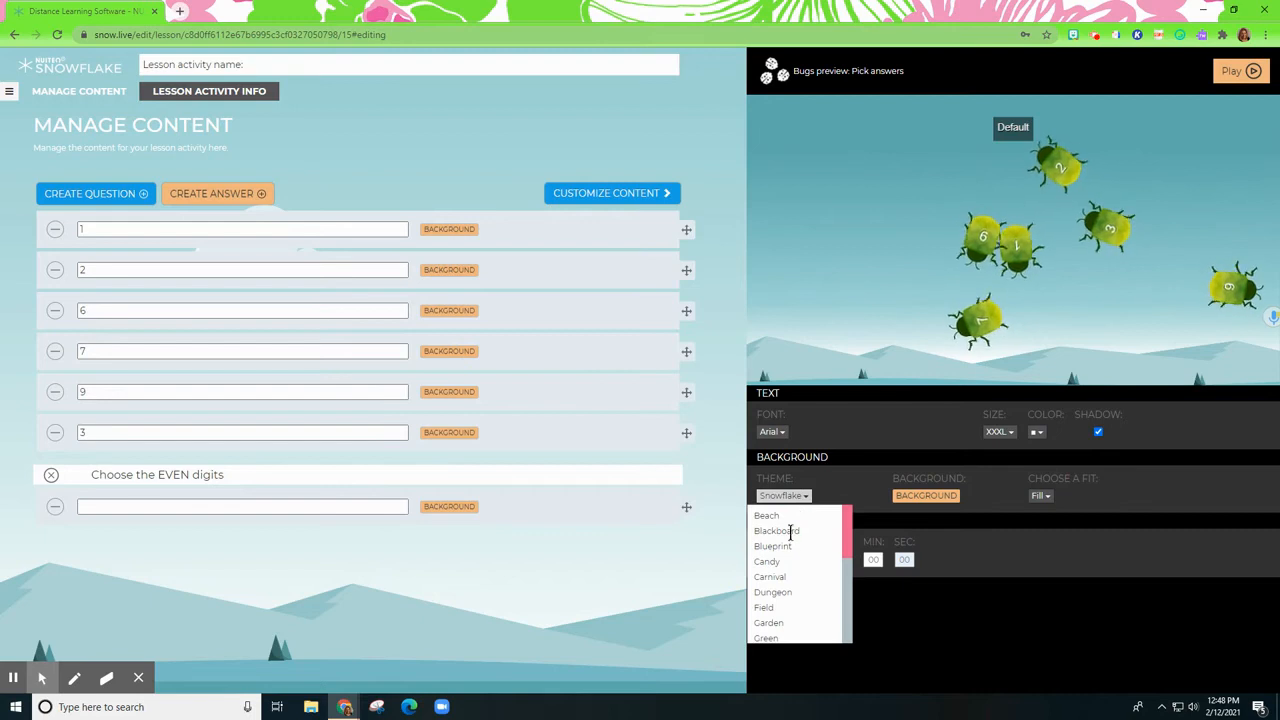
scroll(797, 590, "down", 2)
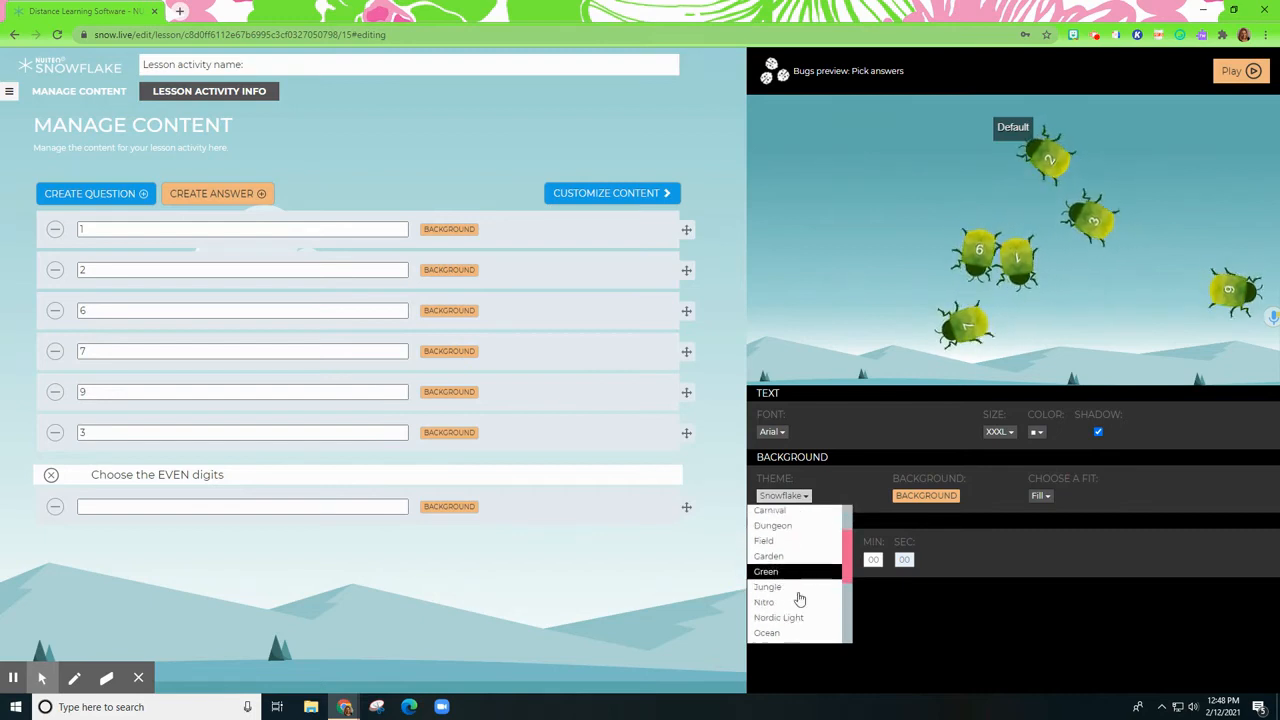
left_click(779, 558)
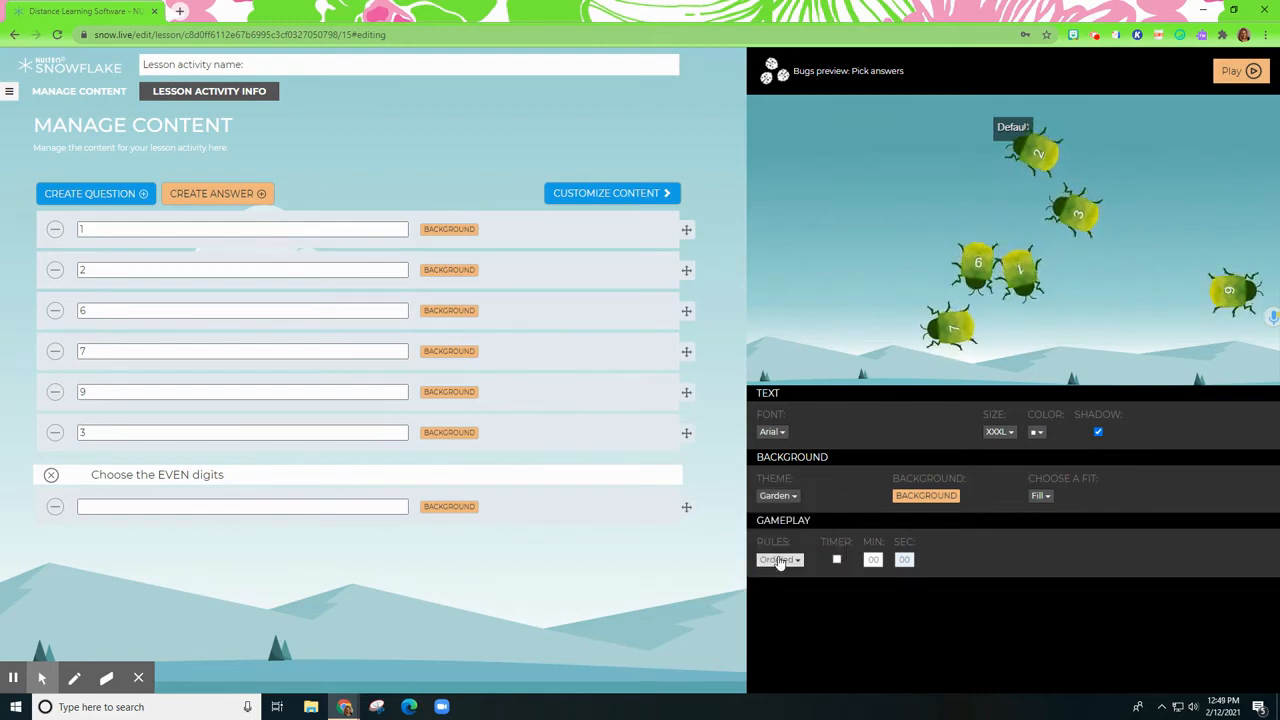
left_click(791, 497)
left_click(777, 592)
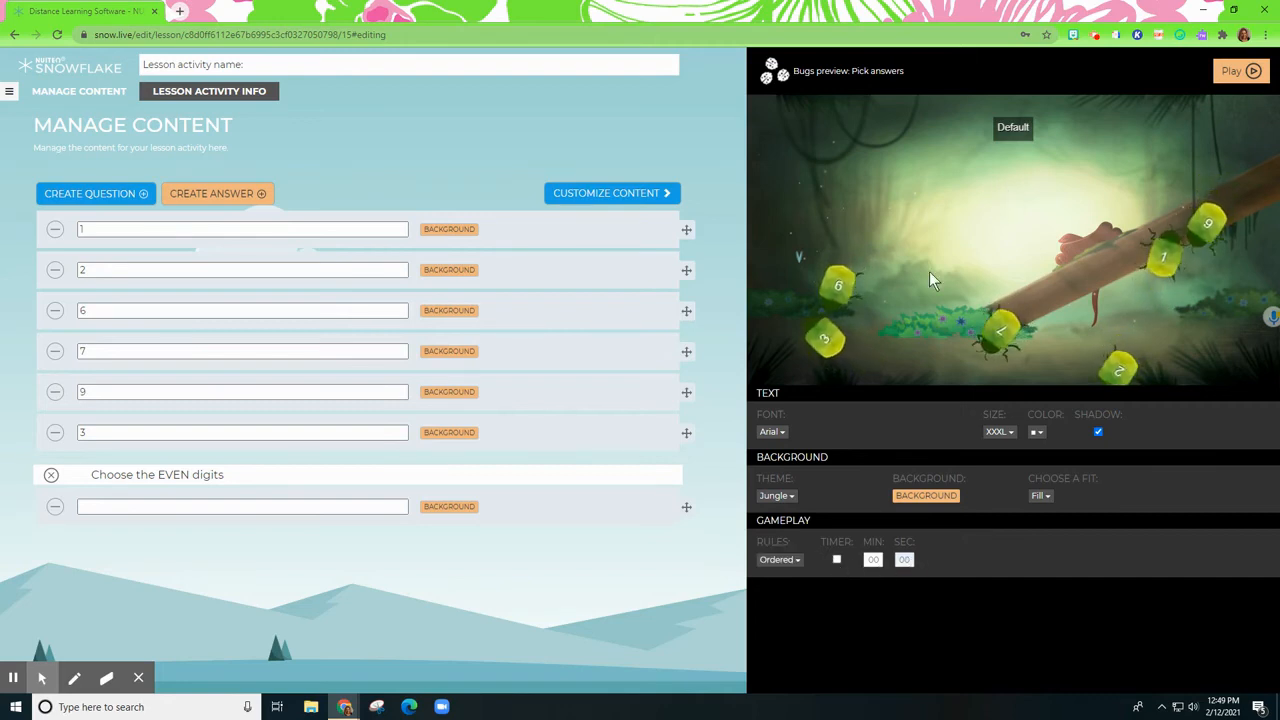
Step: Customize the content so only answers 2 and 6 are marked correct, and choose the butterfly as the bug
left_click(633, 192)
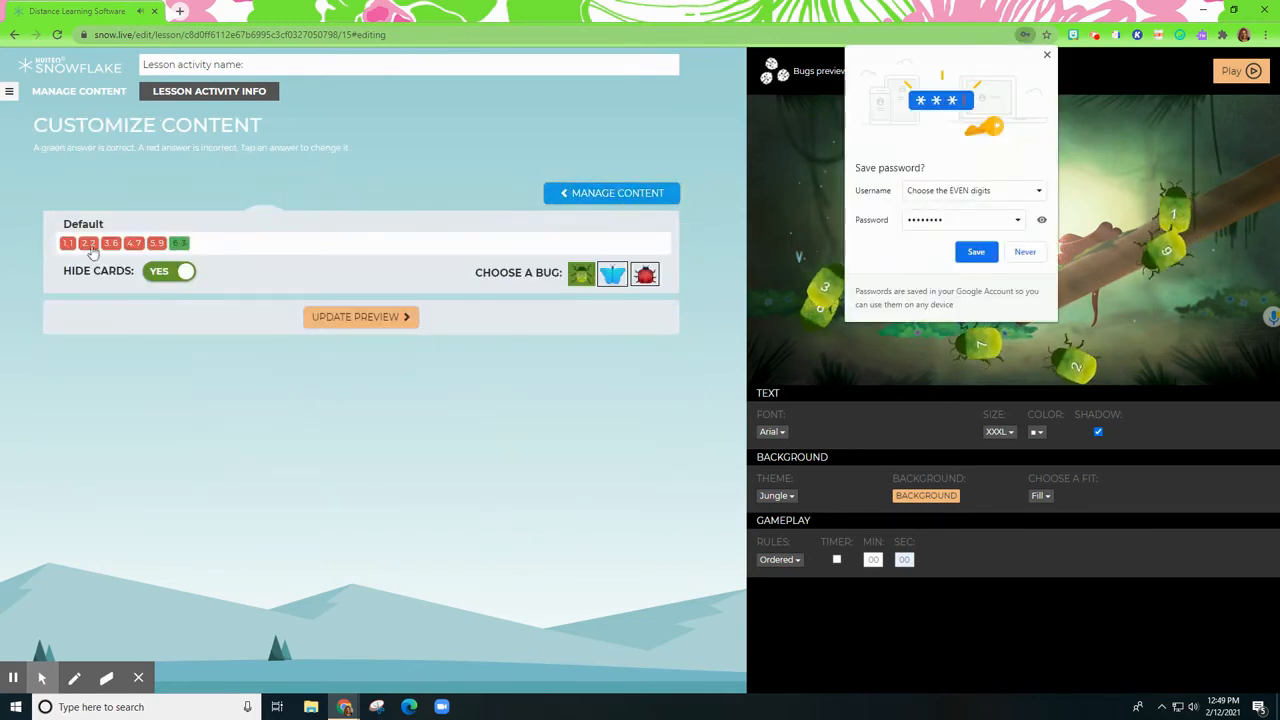
left_click(1046, 57)
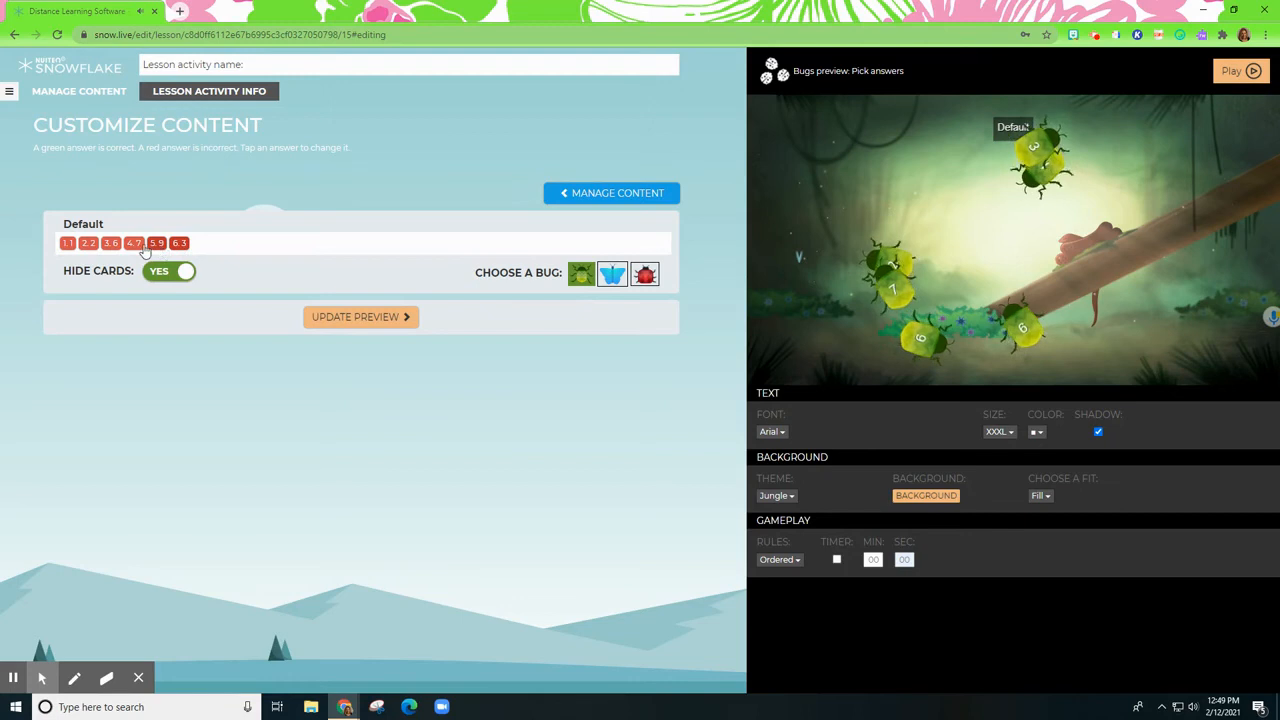
left_click(87, 245)
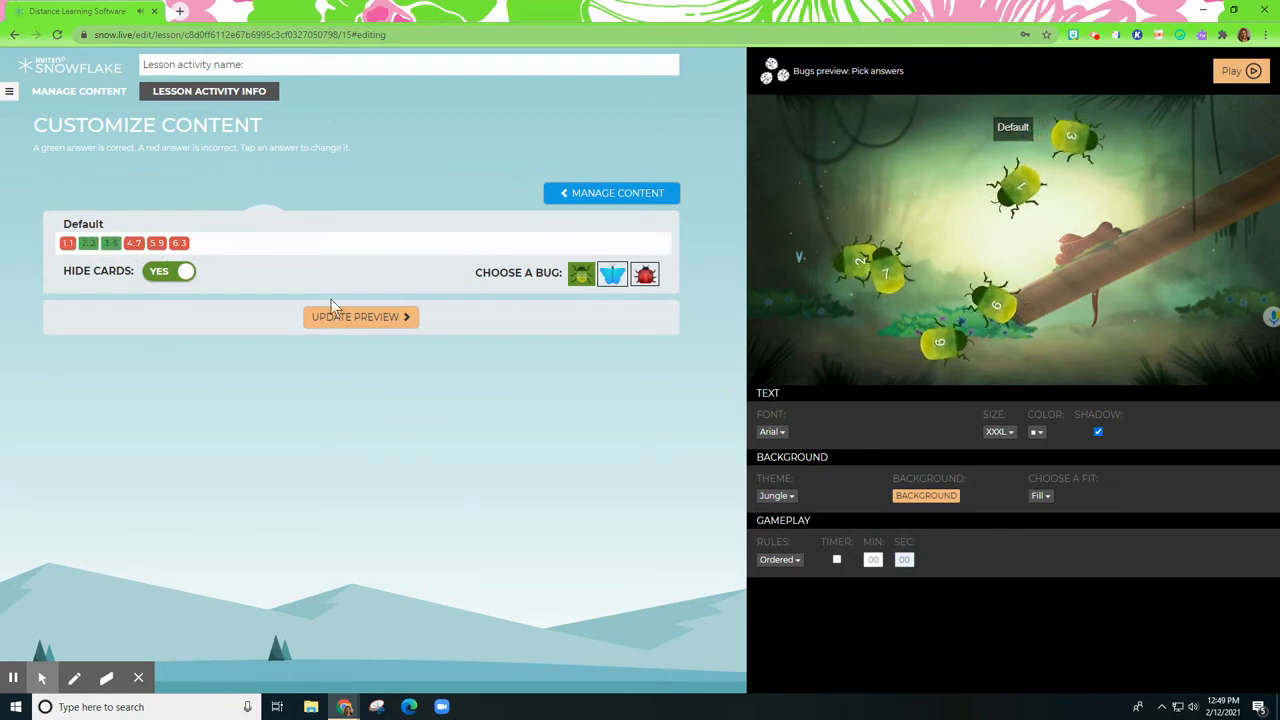
left_click(611, 278)
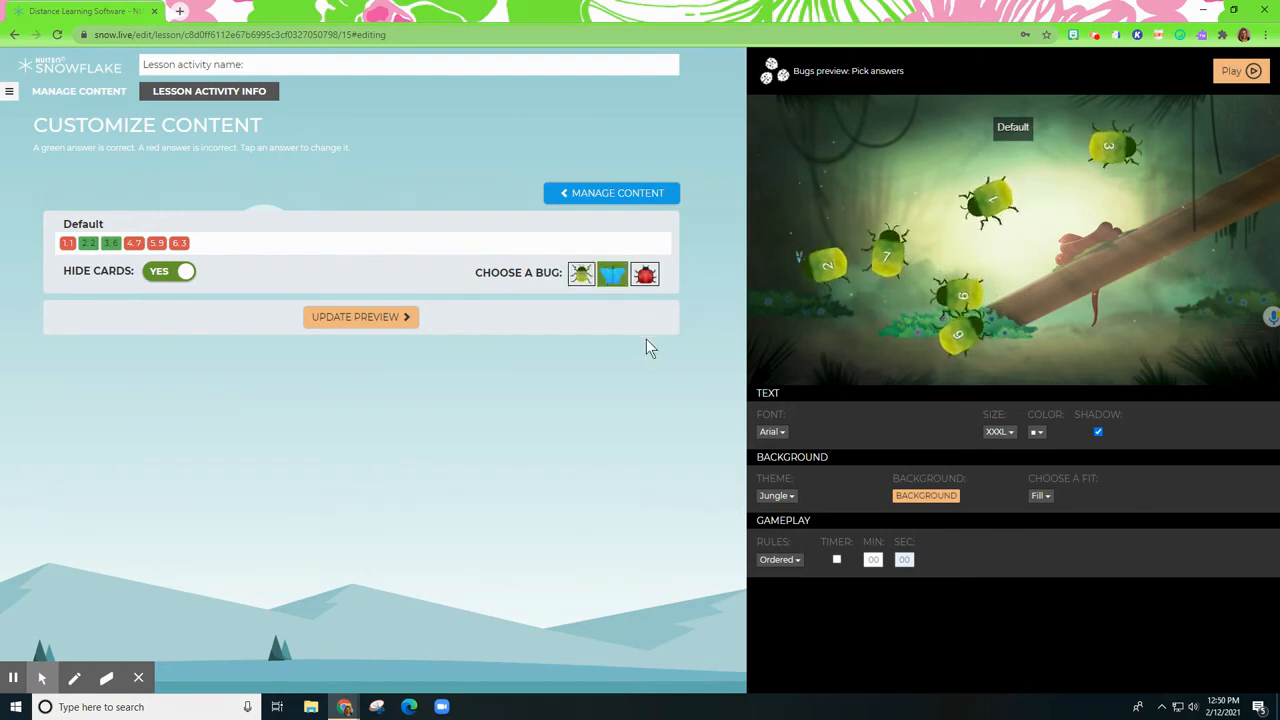
Step: Try the ladybug as the bug style, settle on the butterfly, and update the activity preview
left_click(646, 276)
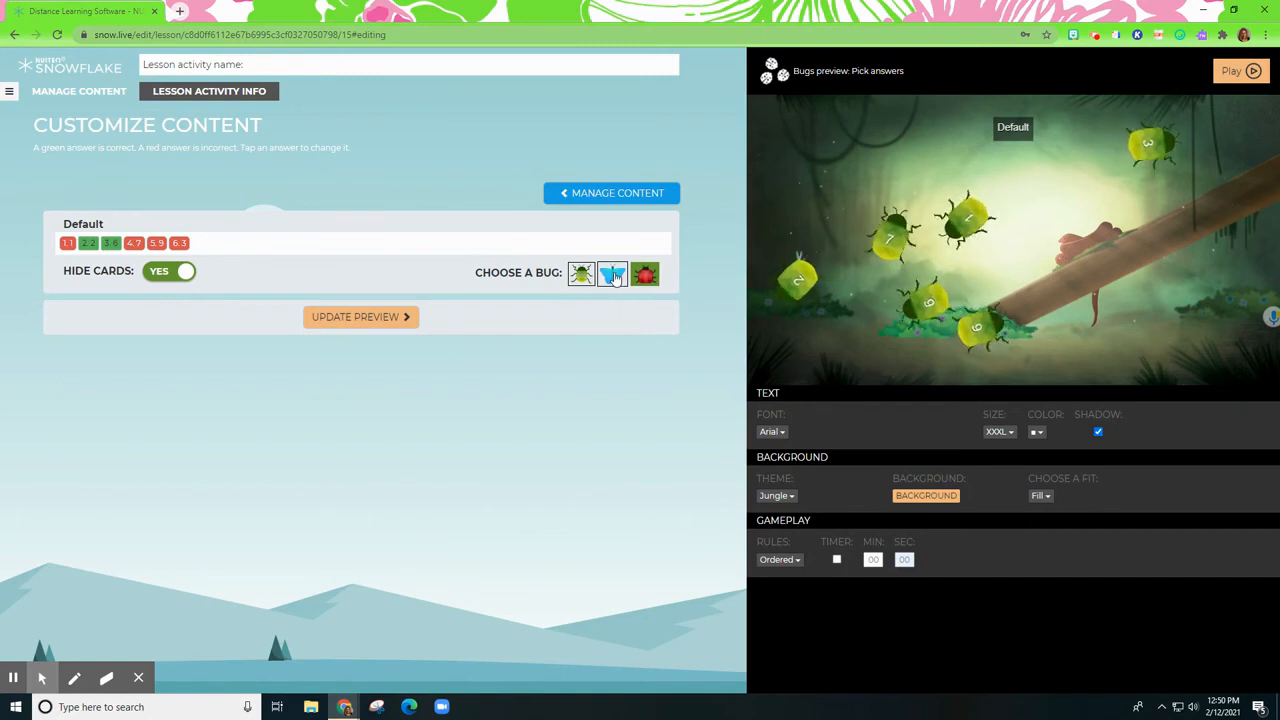
left_click(613, 276)
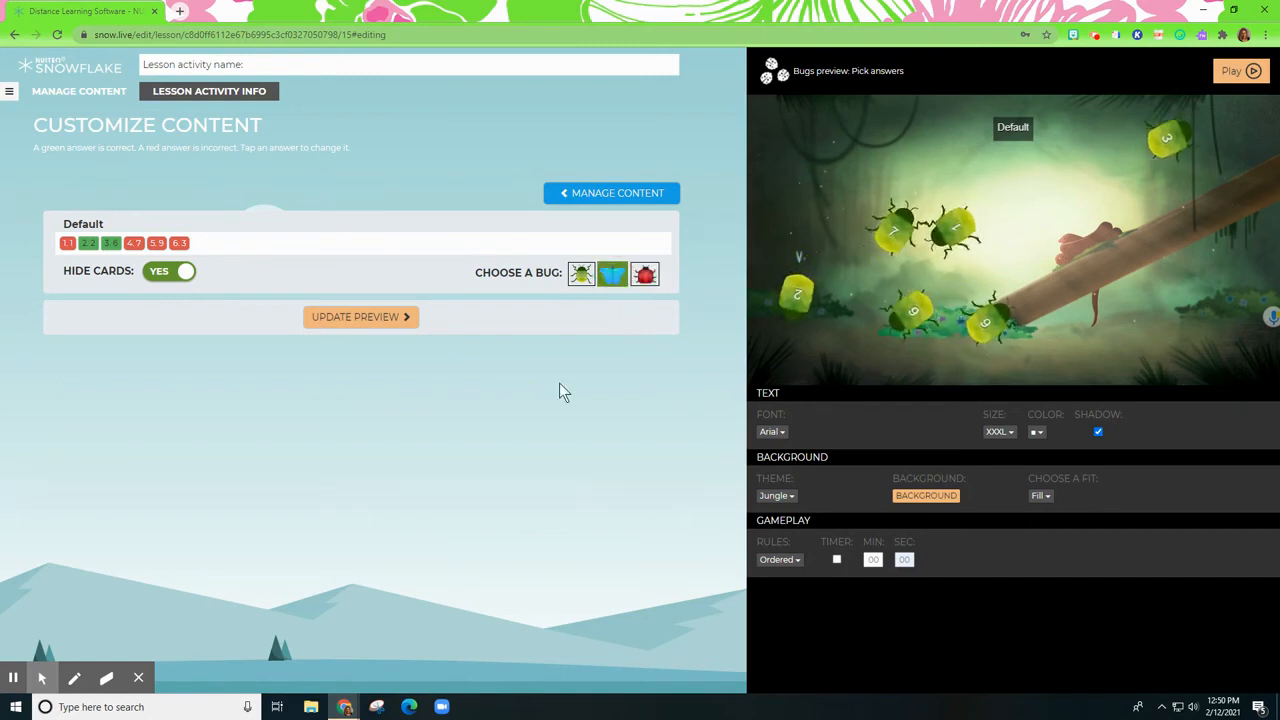
left_click(388, 318)
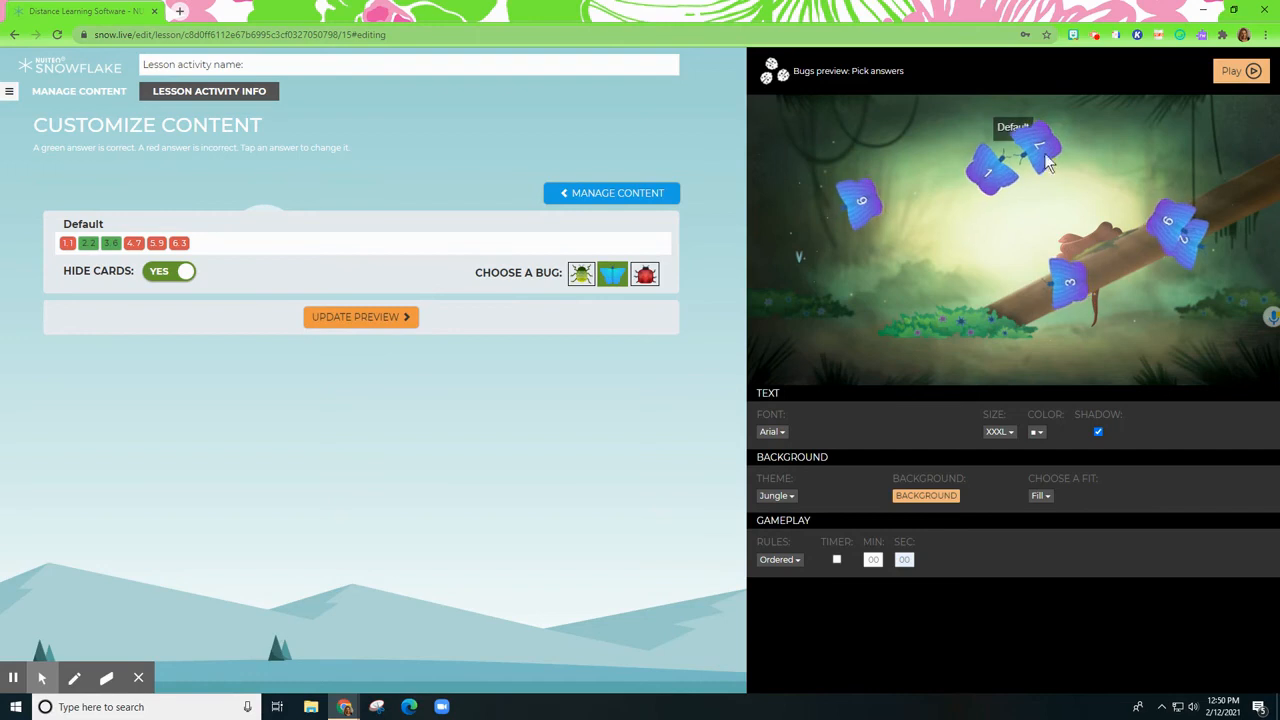
Step: Play the Bugs activity as a test, picking the butterflies numbered 1, 2, 6 and 9
left_click(1231, 79)
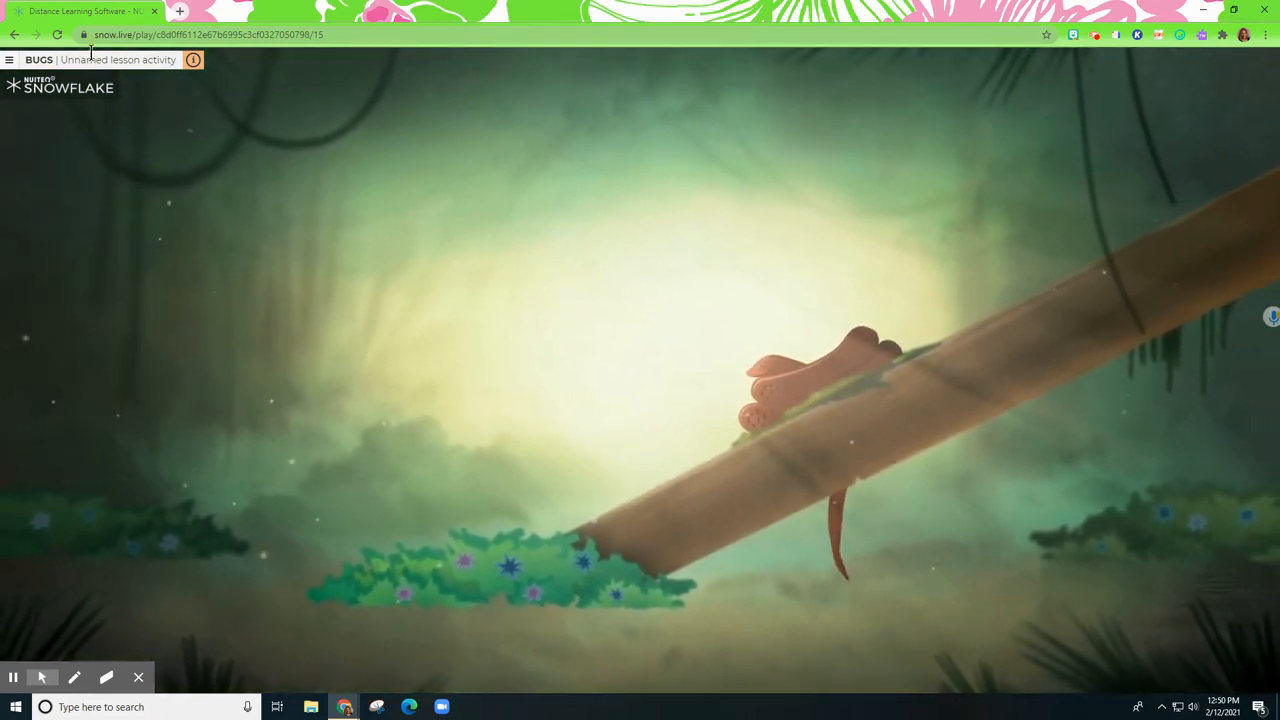
left_click(493, 374)
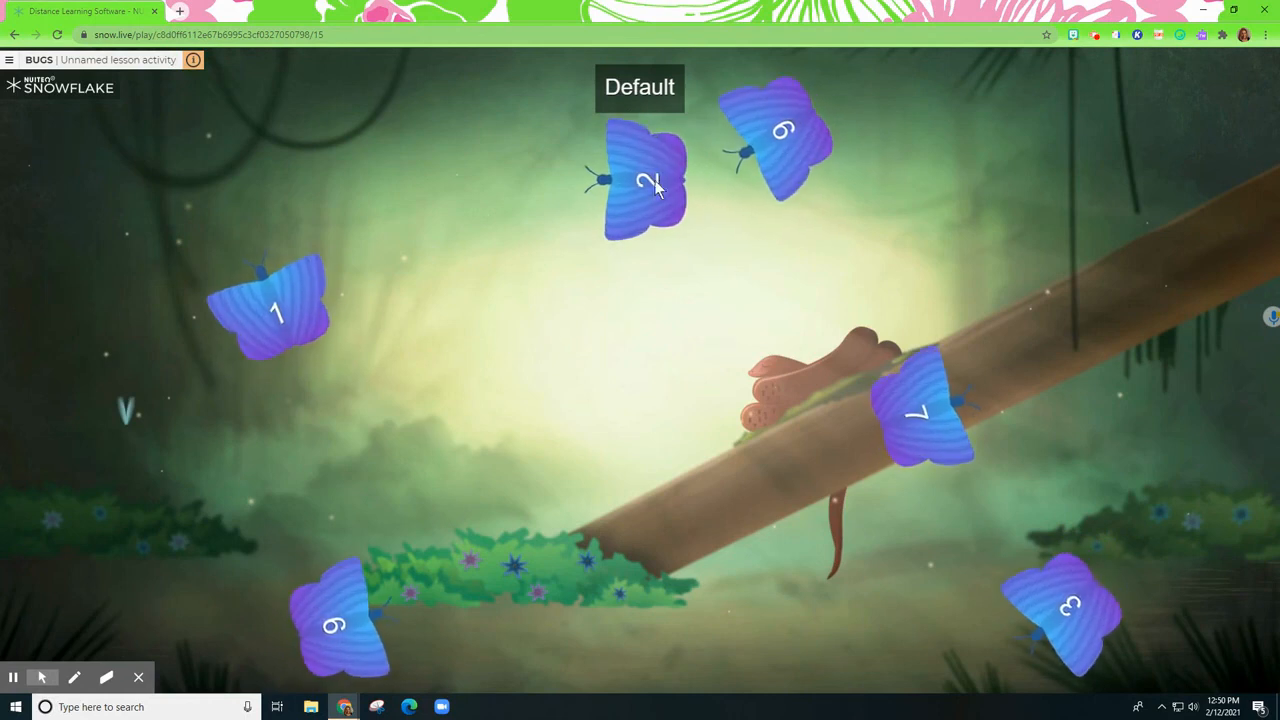
left_click(280, 305)
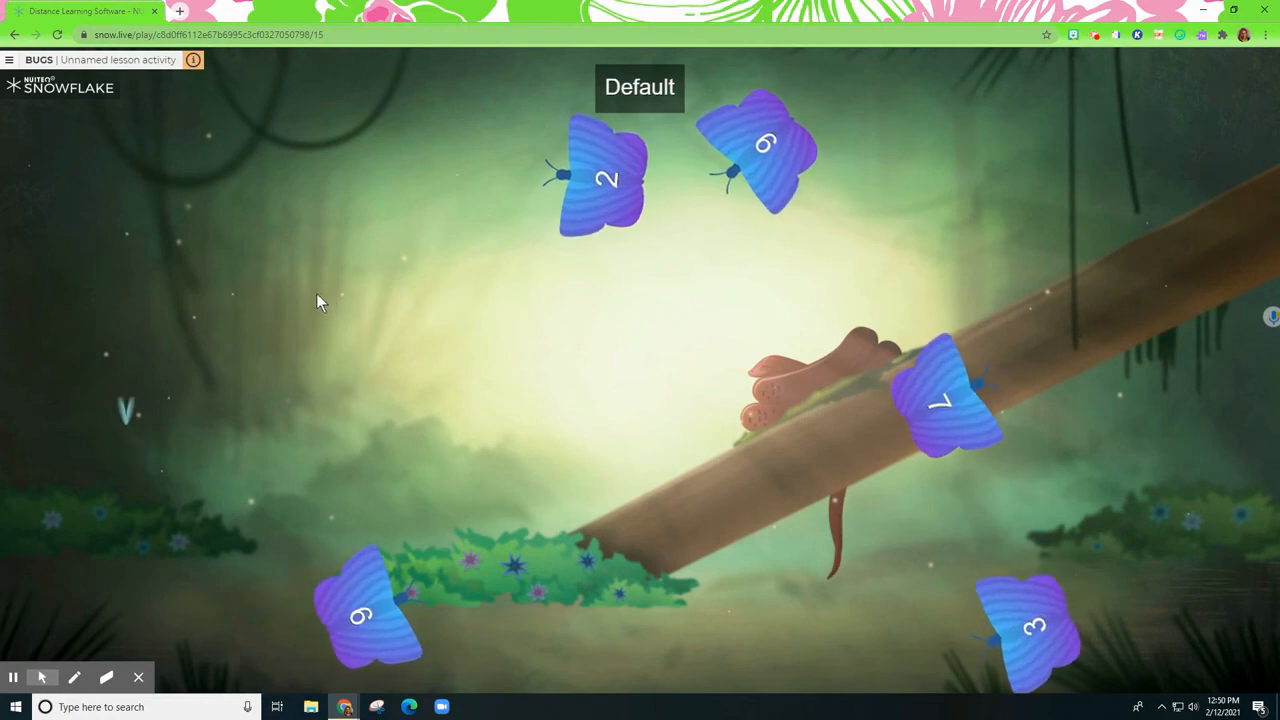
left_click(562, 193)
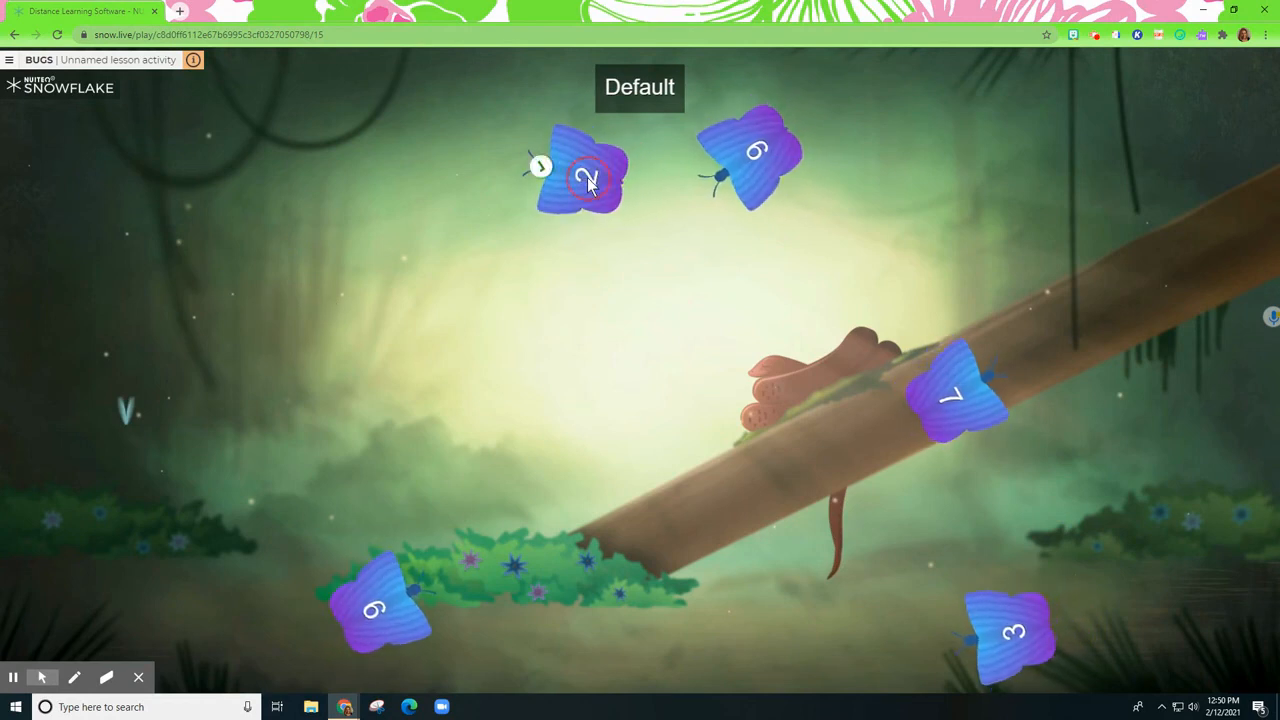
left_click(702, 178)
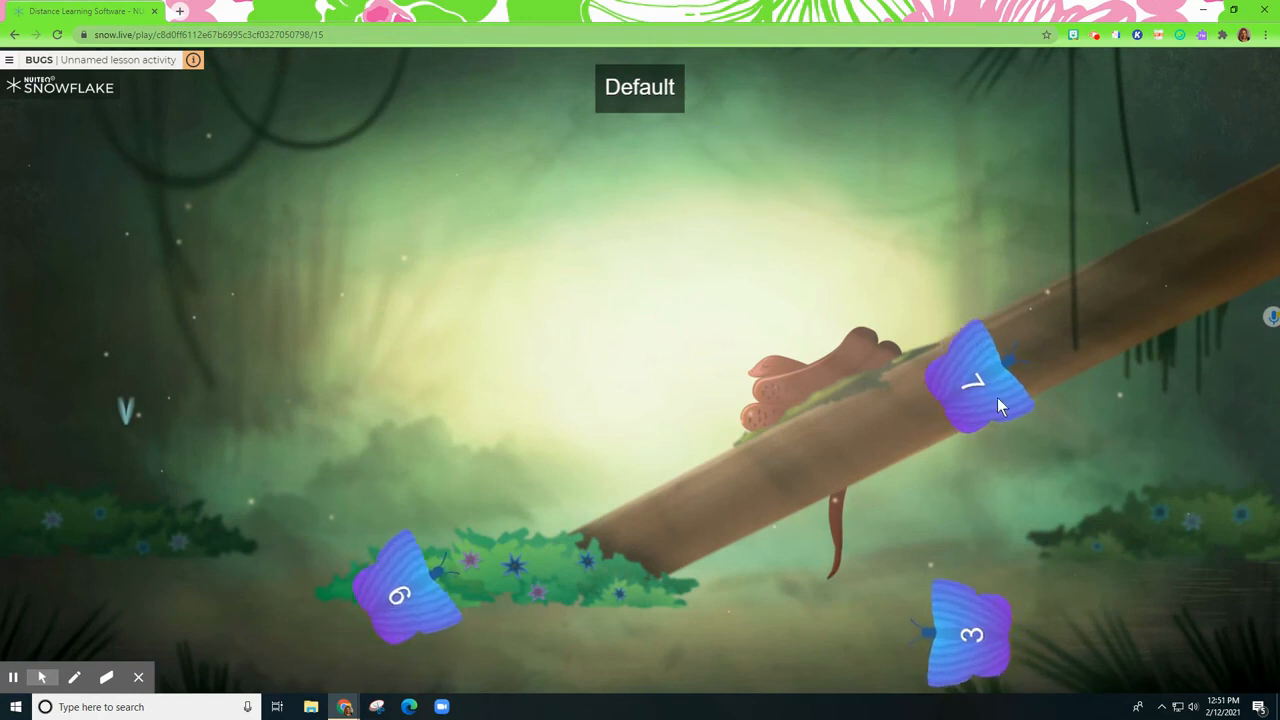
left_click(411, 595)
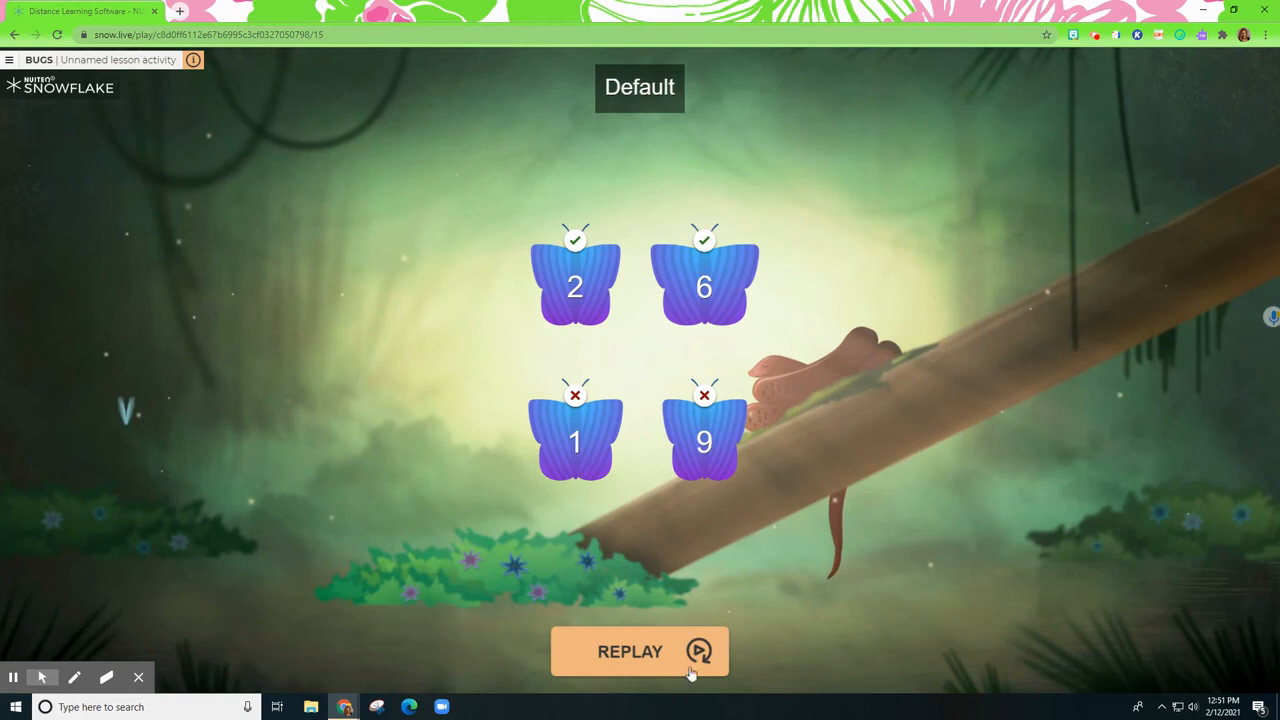
Step: Return to editing the activity and name it "Choose the Even Digits"
left_click(10, 62)
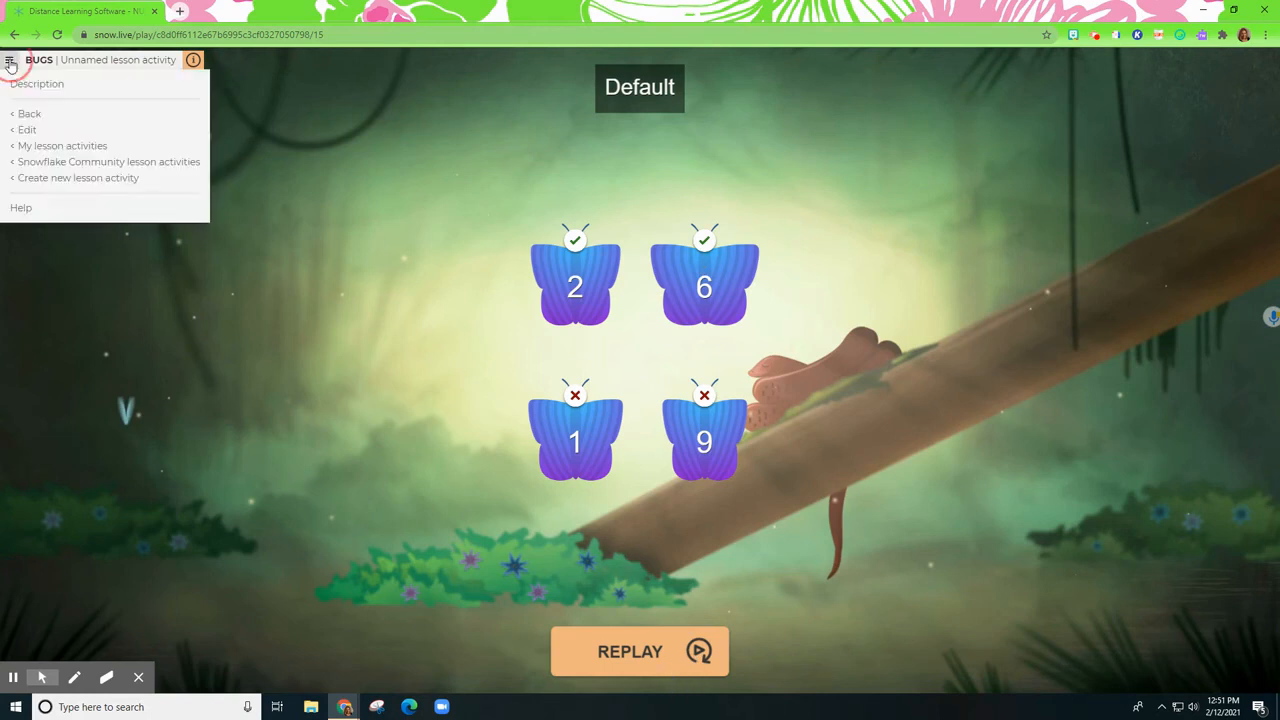
left_click(36, 131)
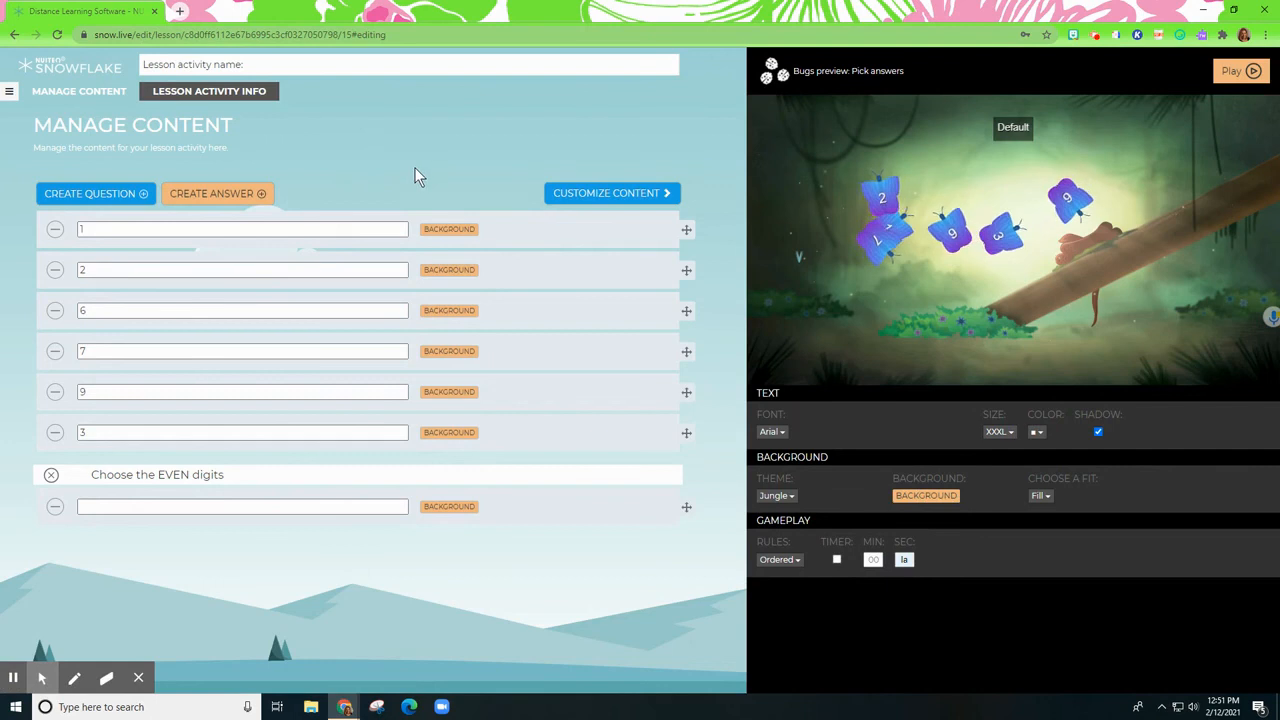
triple_click(203, 60)
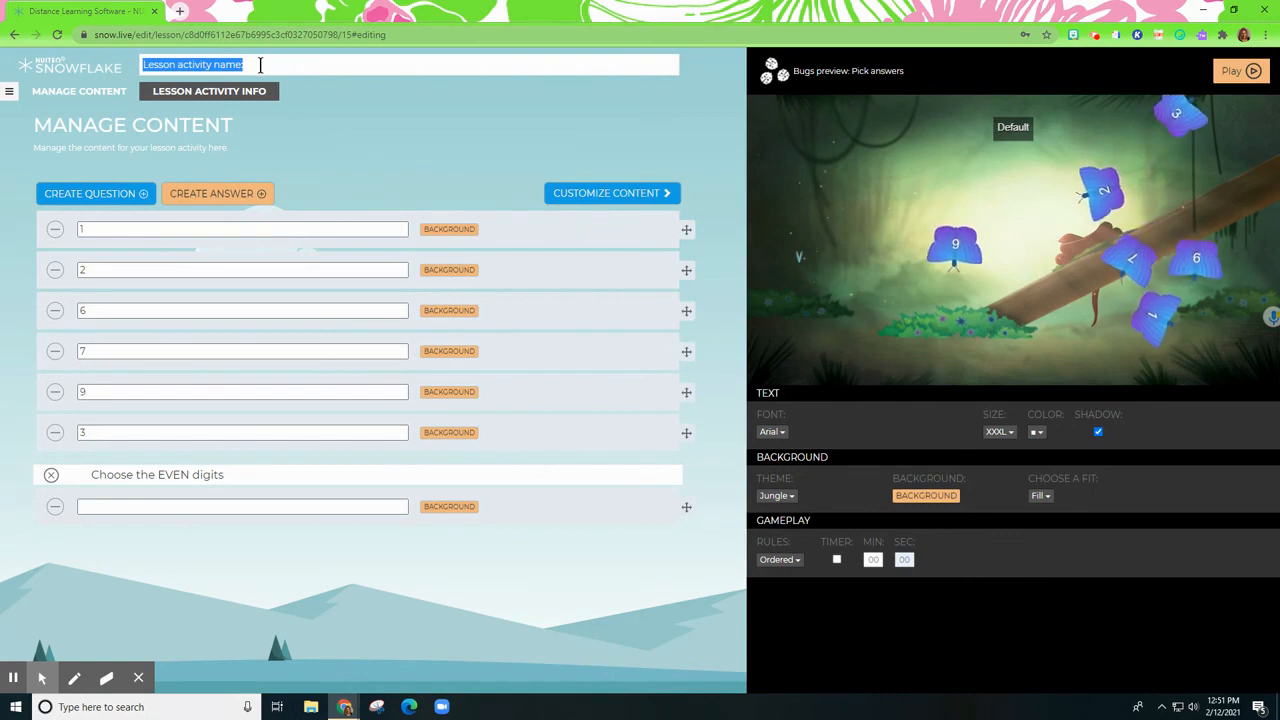
left_click(261, 64)
type("Choose the Even ")
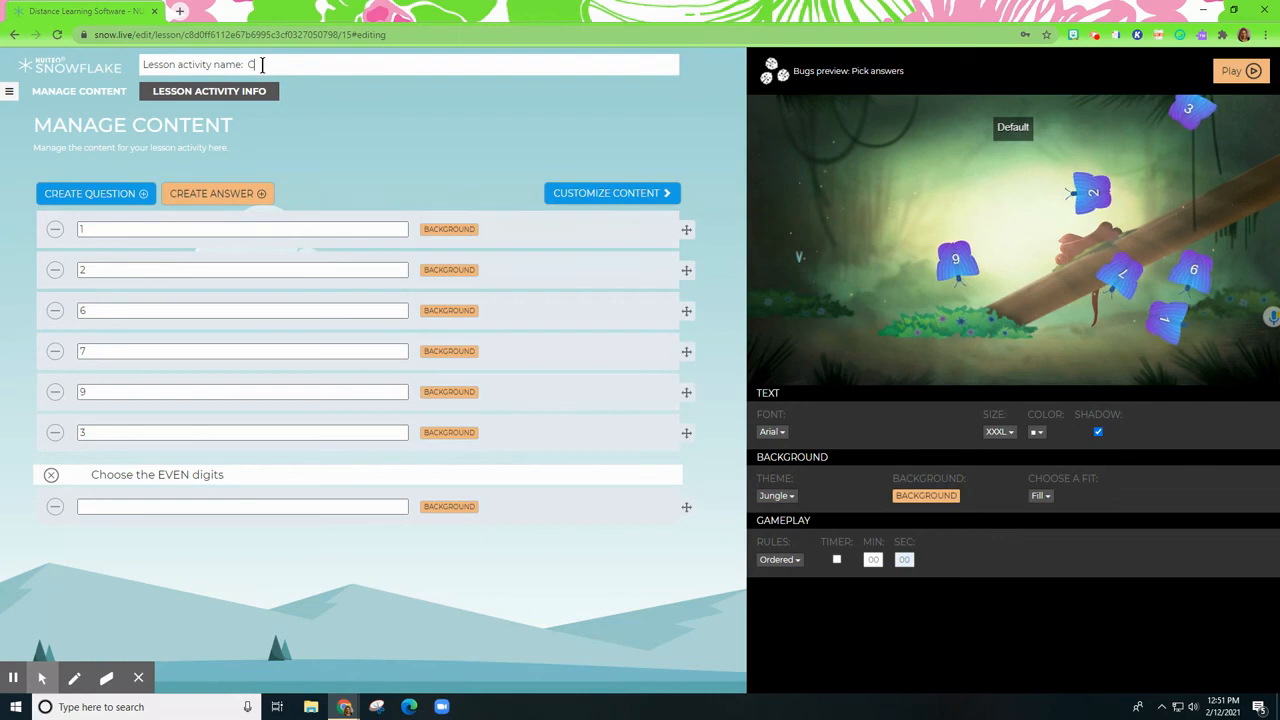
type("Digits")
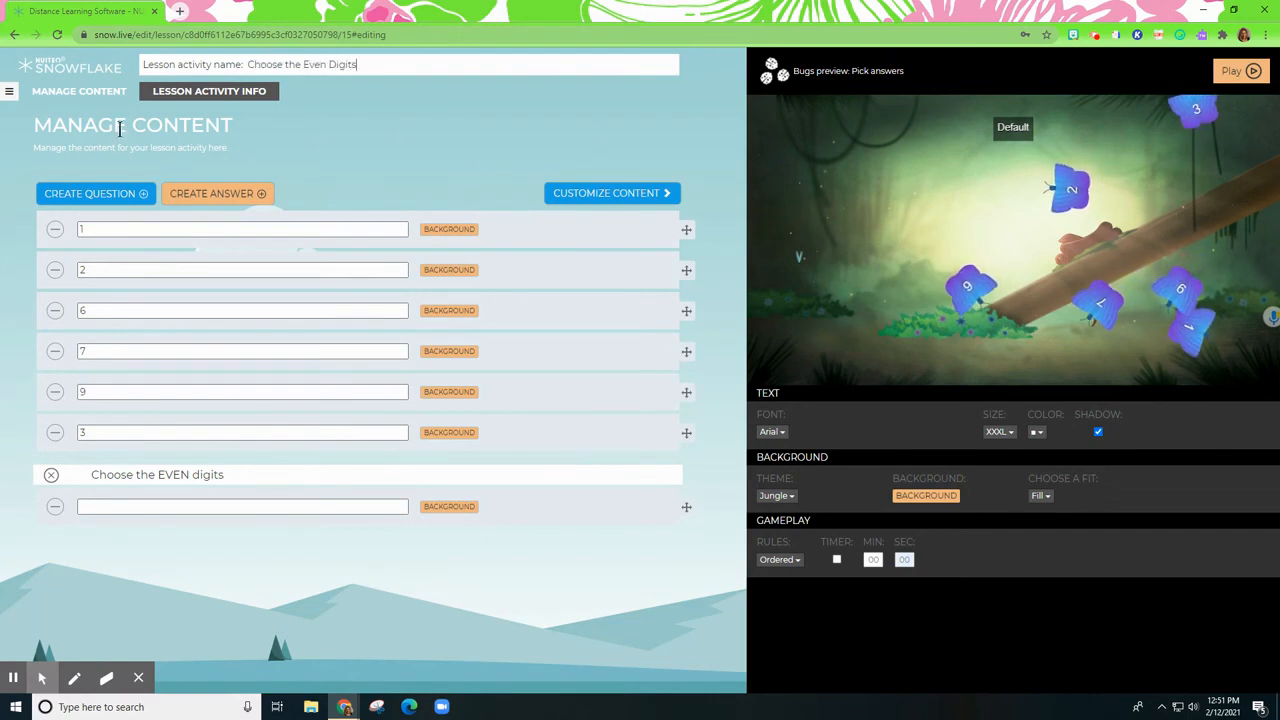
Step: Leave the activity editor and go to the My lesson activities list
left_click(10, 92)
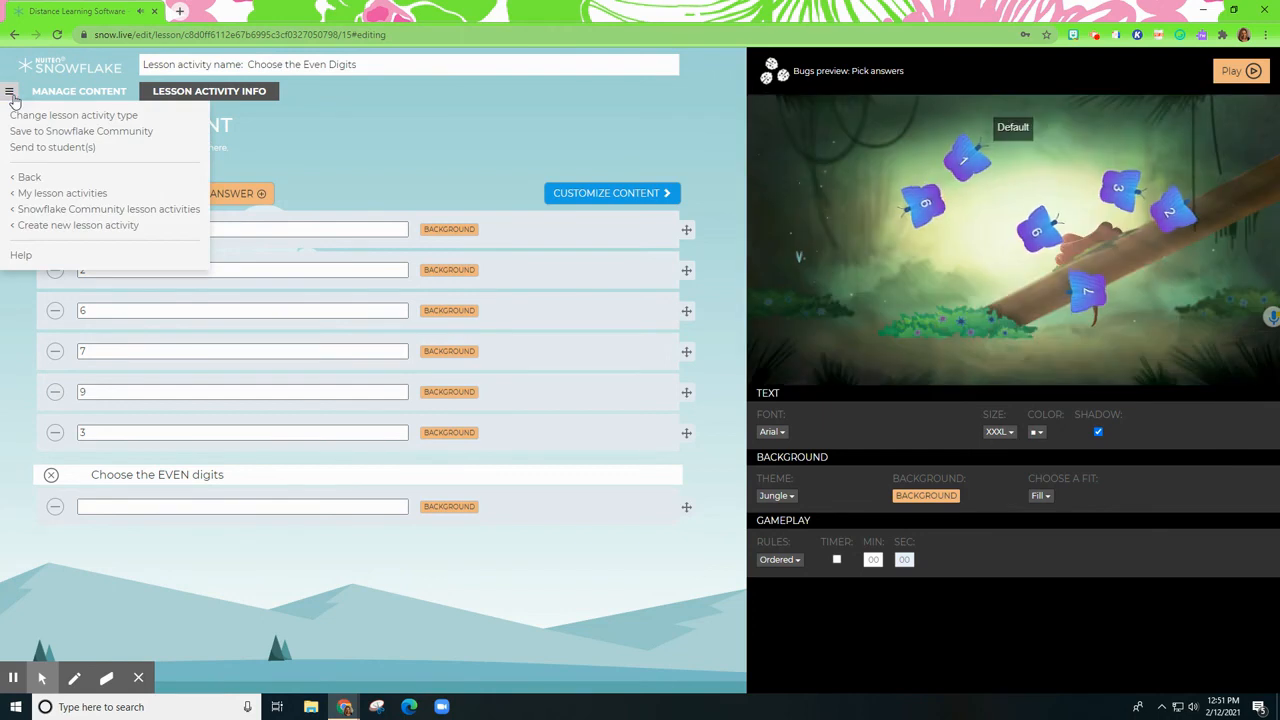
left_click(58, 193)
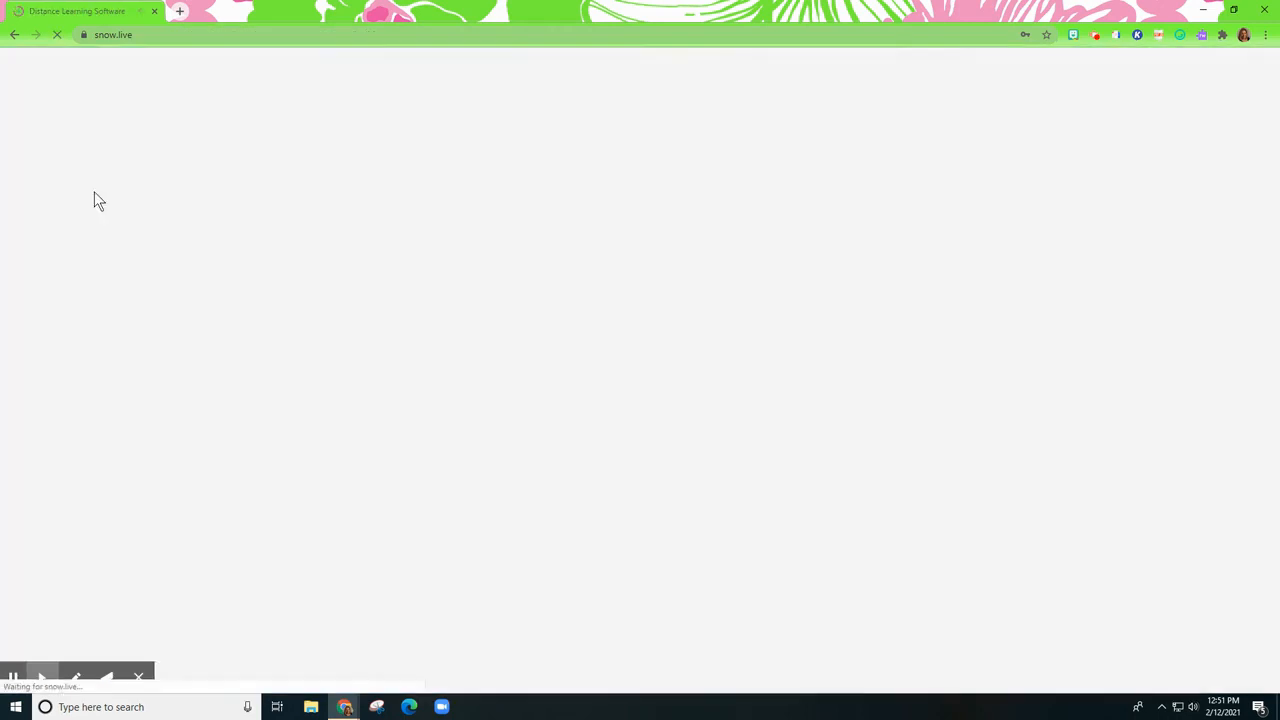